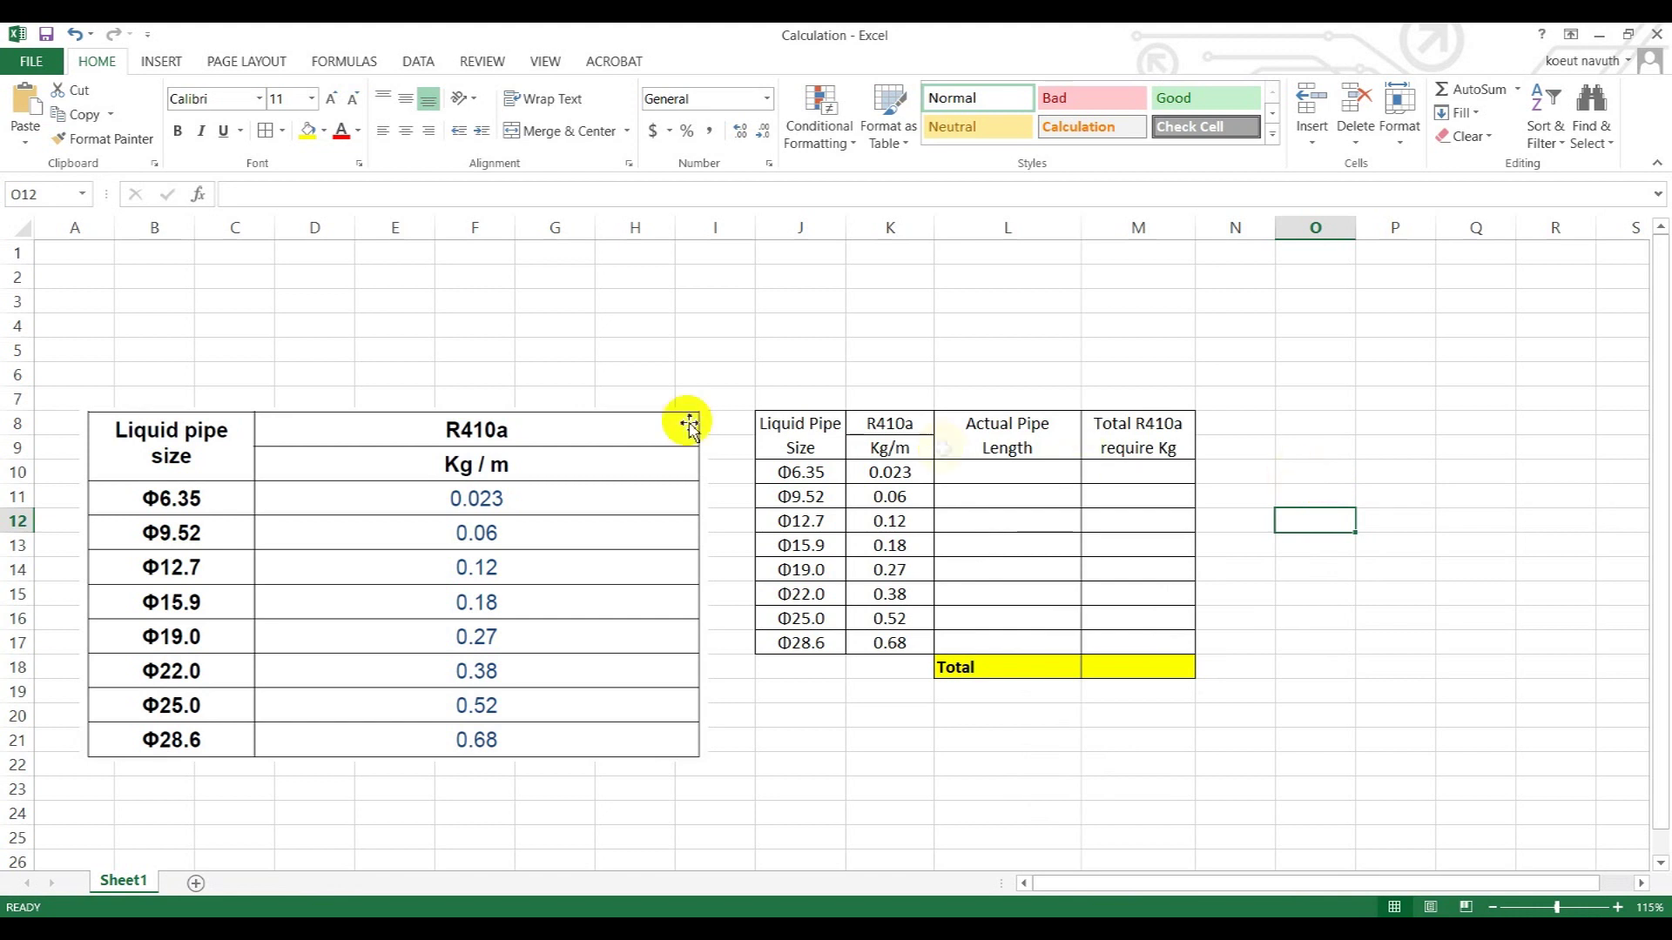
Step: Review the reference table picture, the calculation table J8:M17 and its Actual Pipe Length and Total headers
click(422, 465)
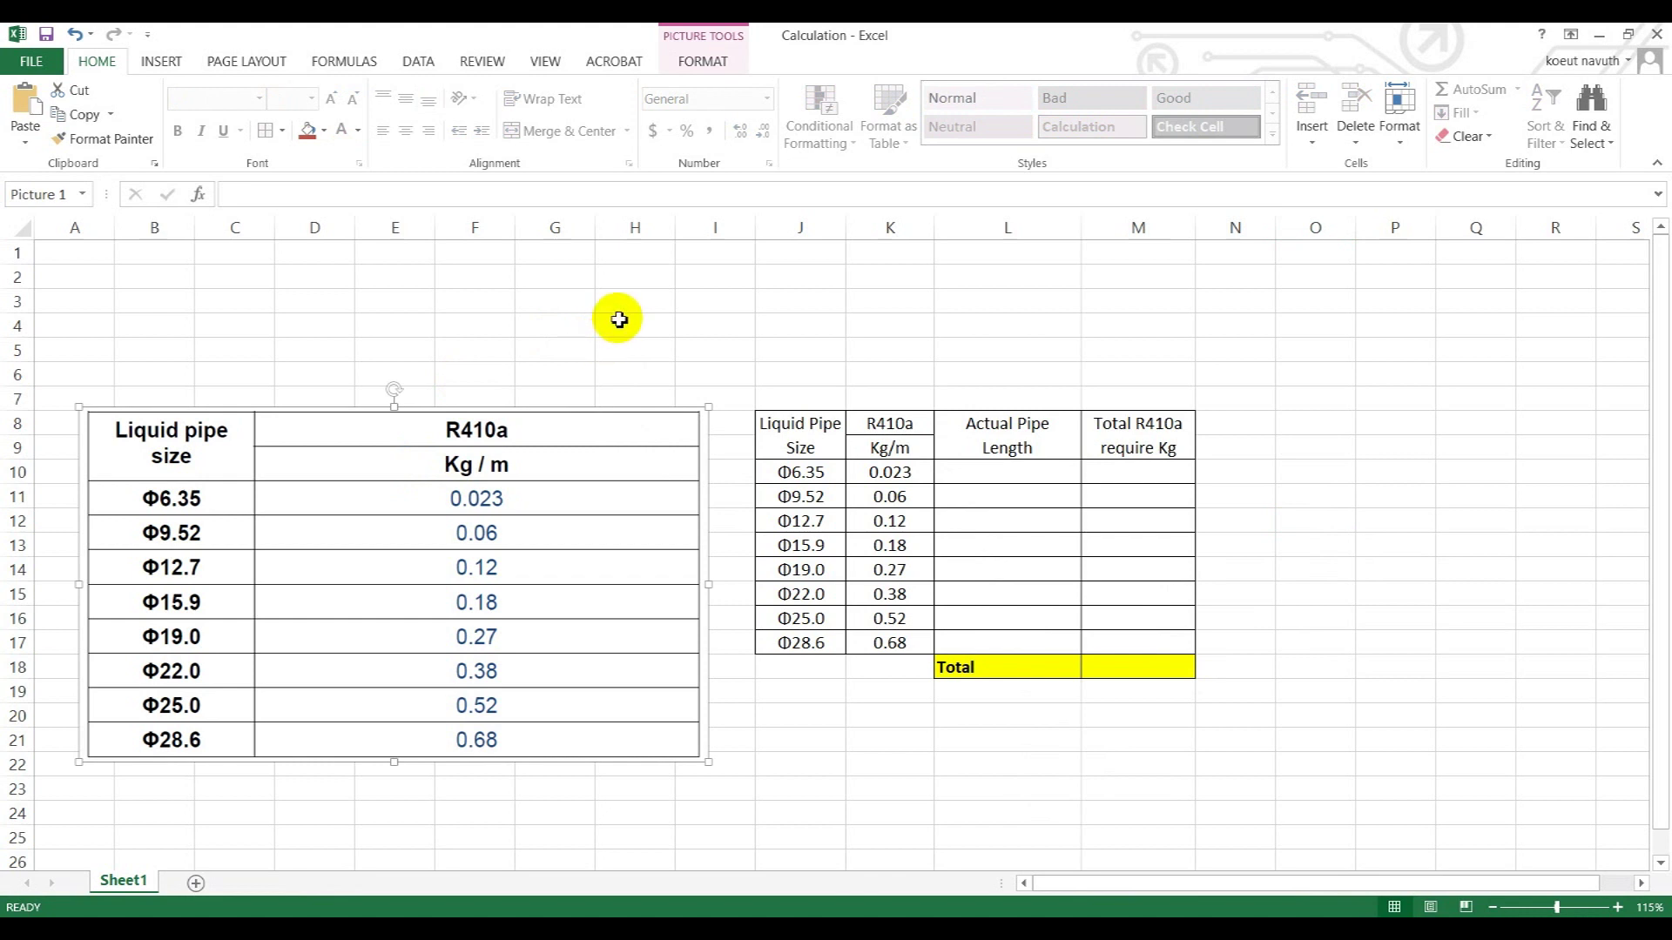
click(736, 382)
drag(775, 429, 1152, 654)
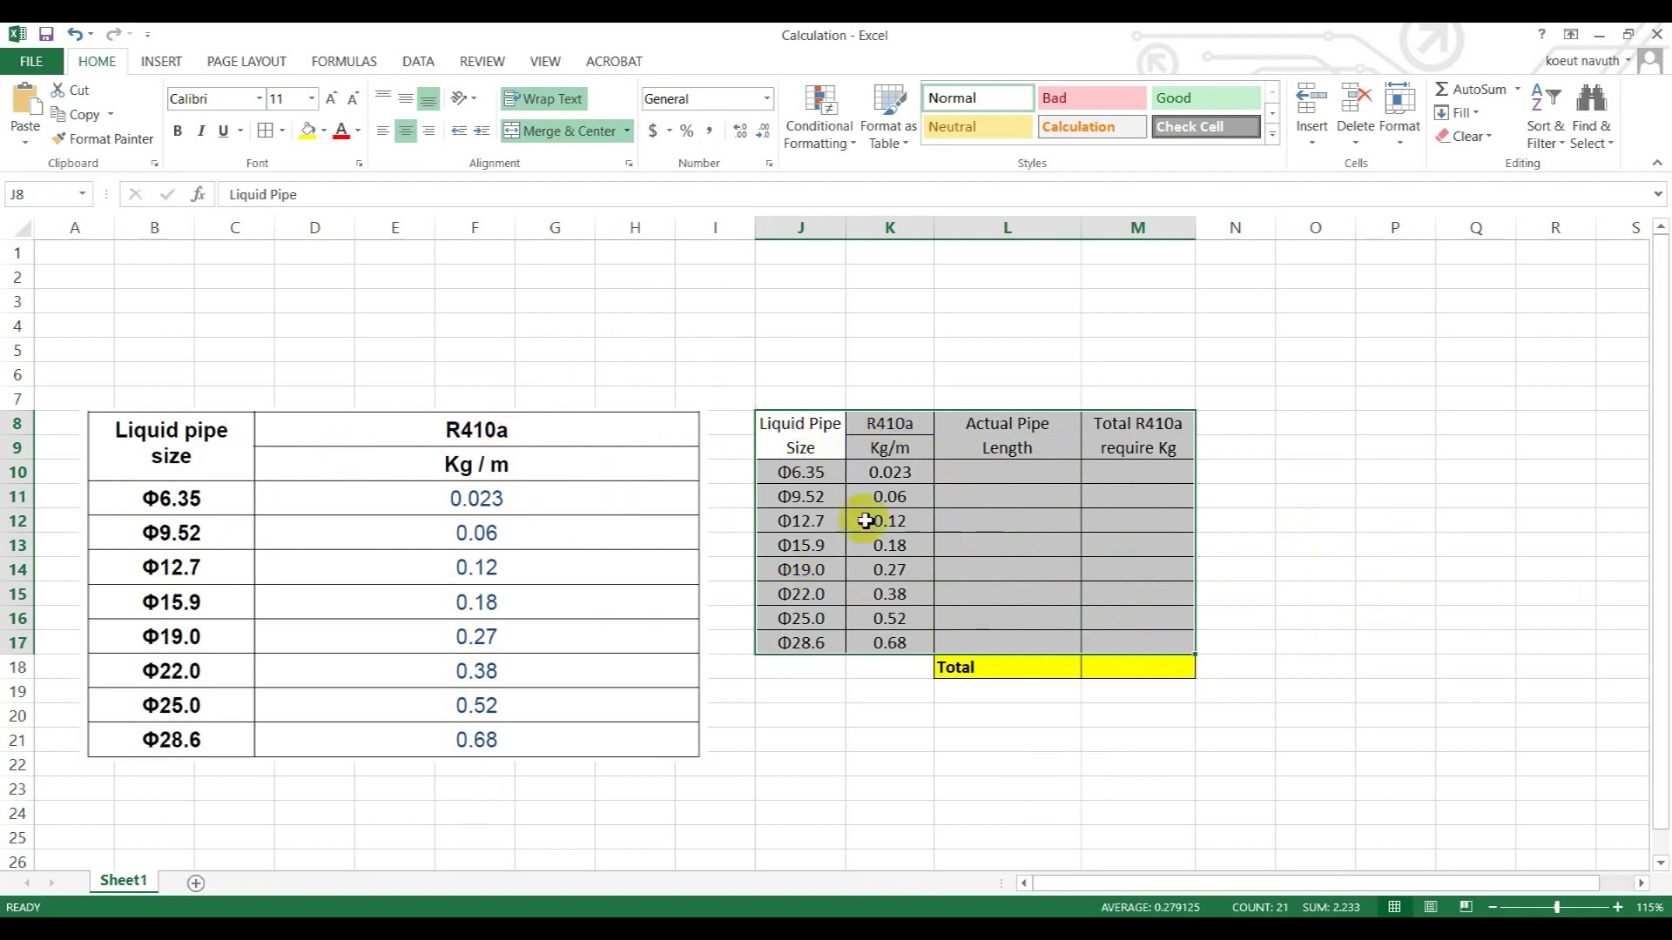
click(1366, 562)
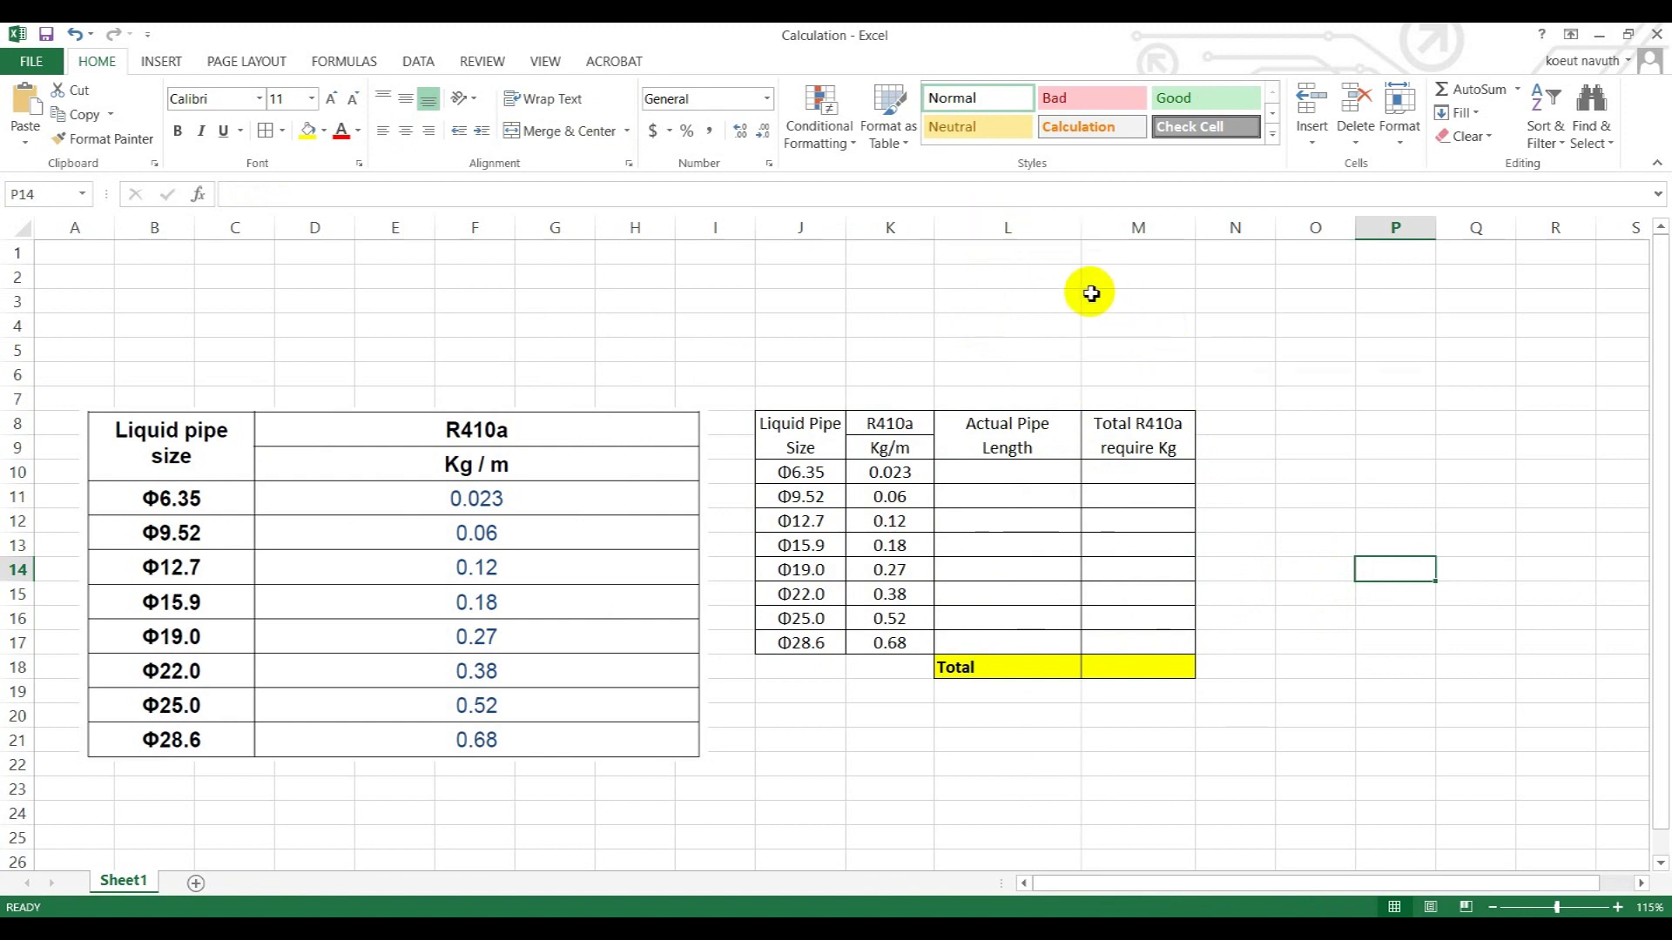
click(1015, 437)
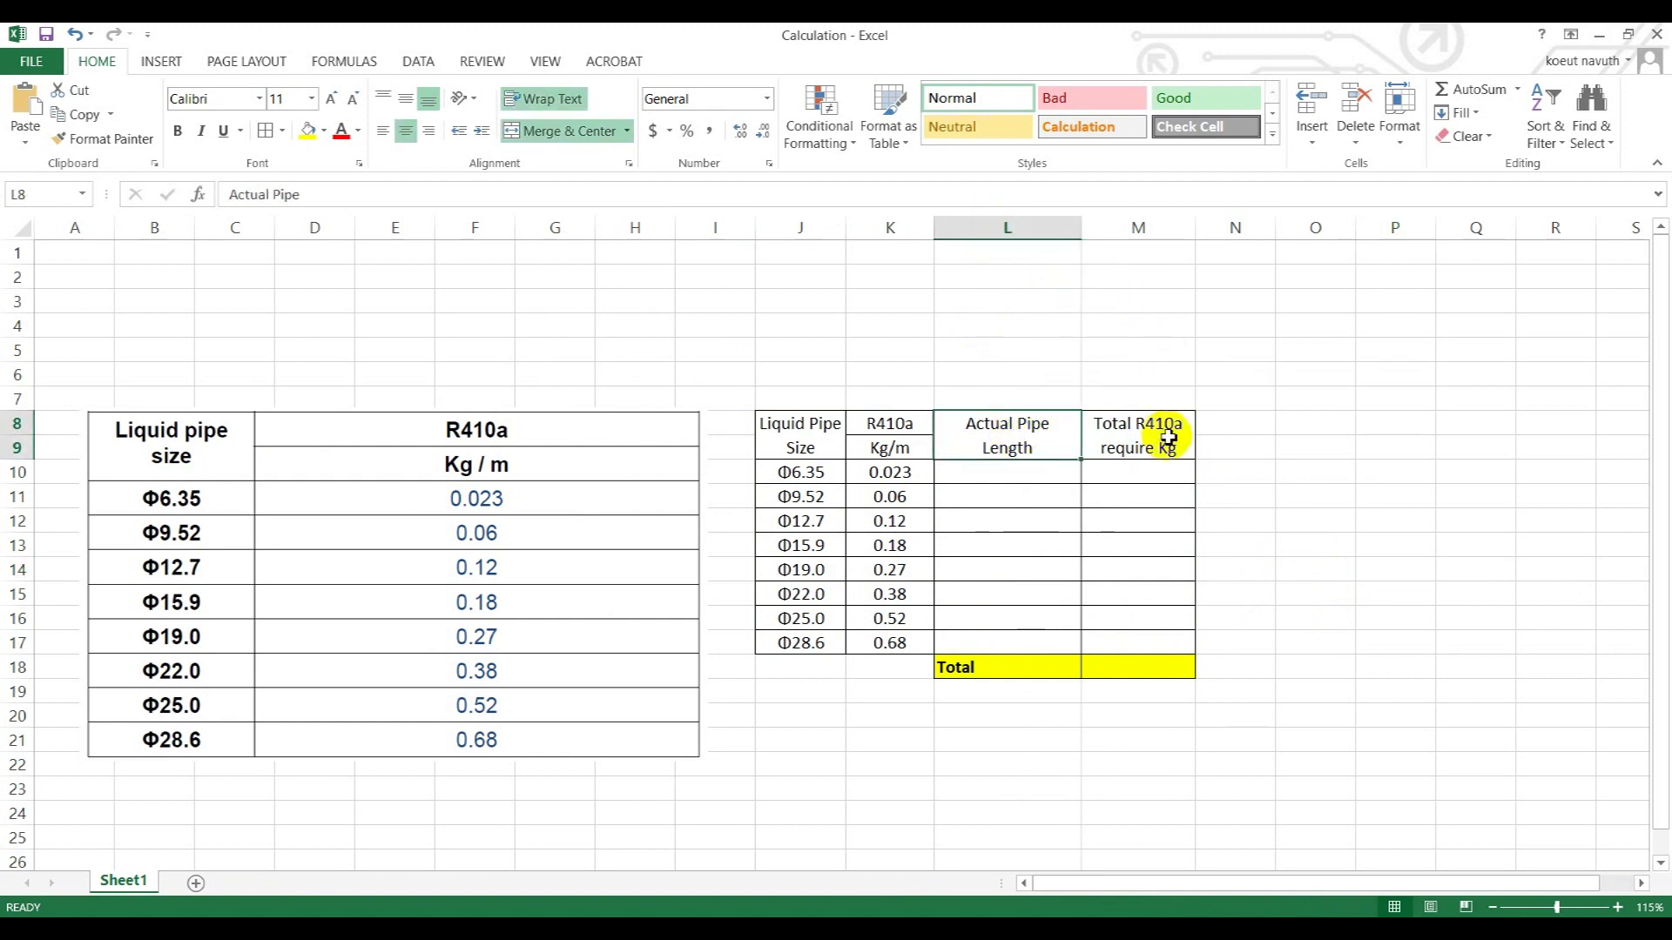
click(1168, 438)
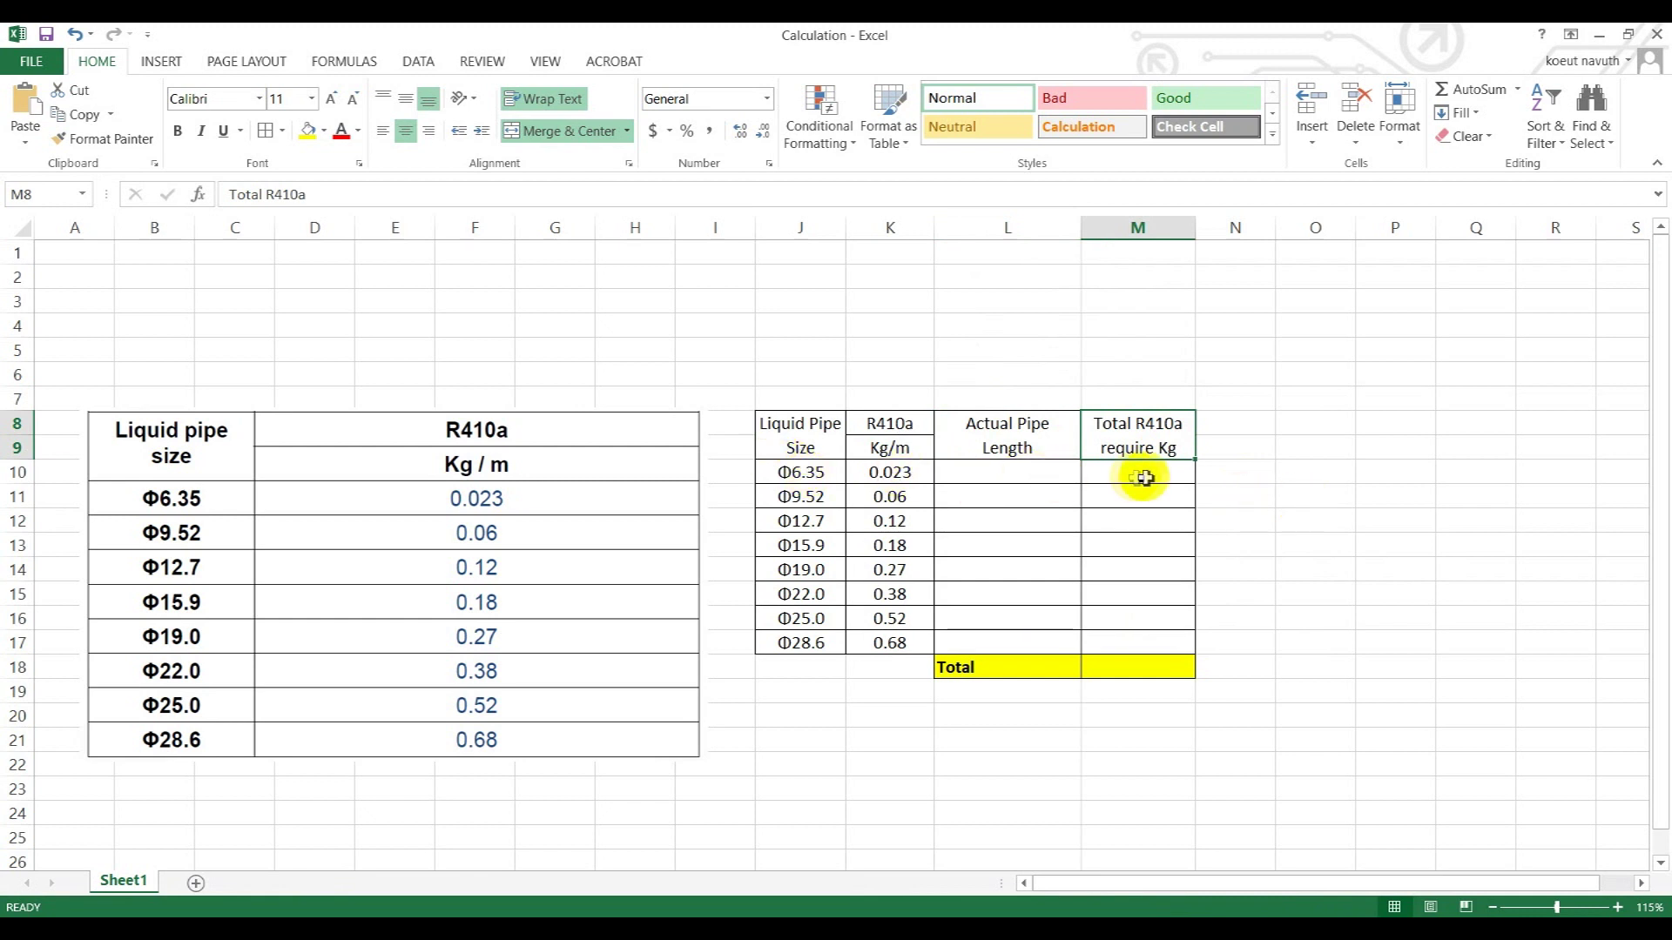
Step: Enter pipe lengths 50, 20, 15, 18, 24, 15, 21 and 10 into L10:L17
click(993, 471)
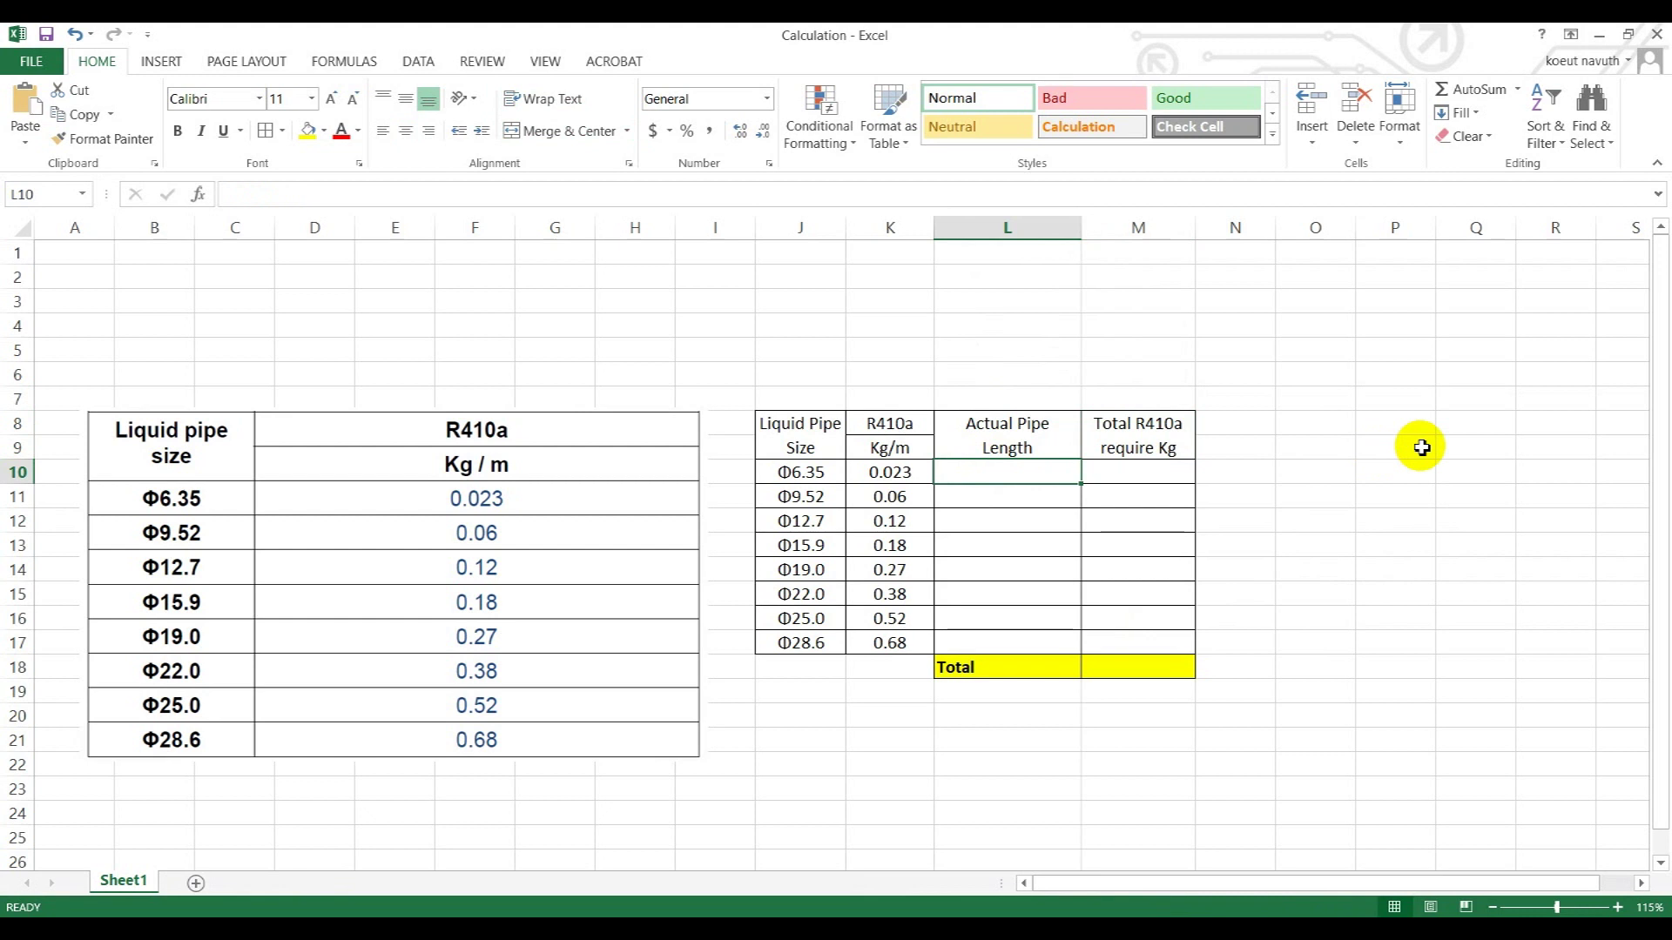
text(50)
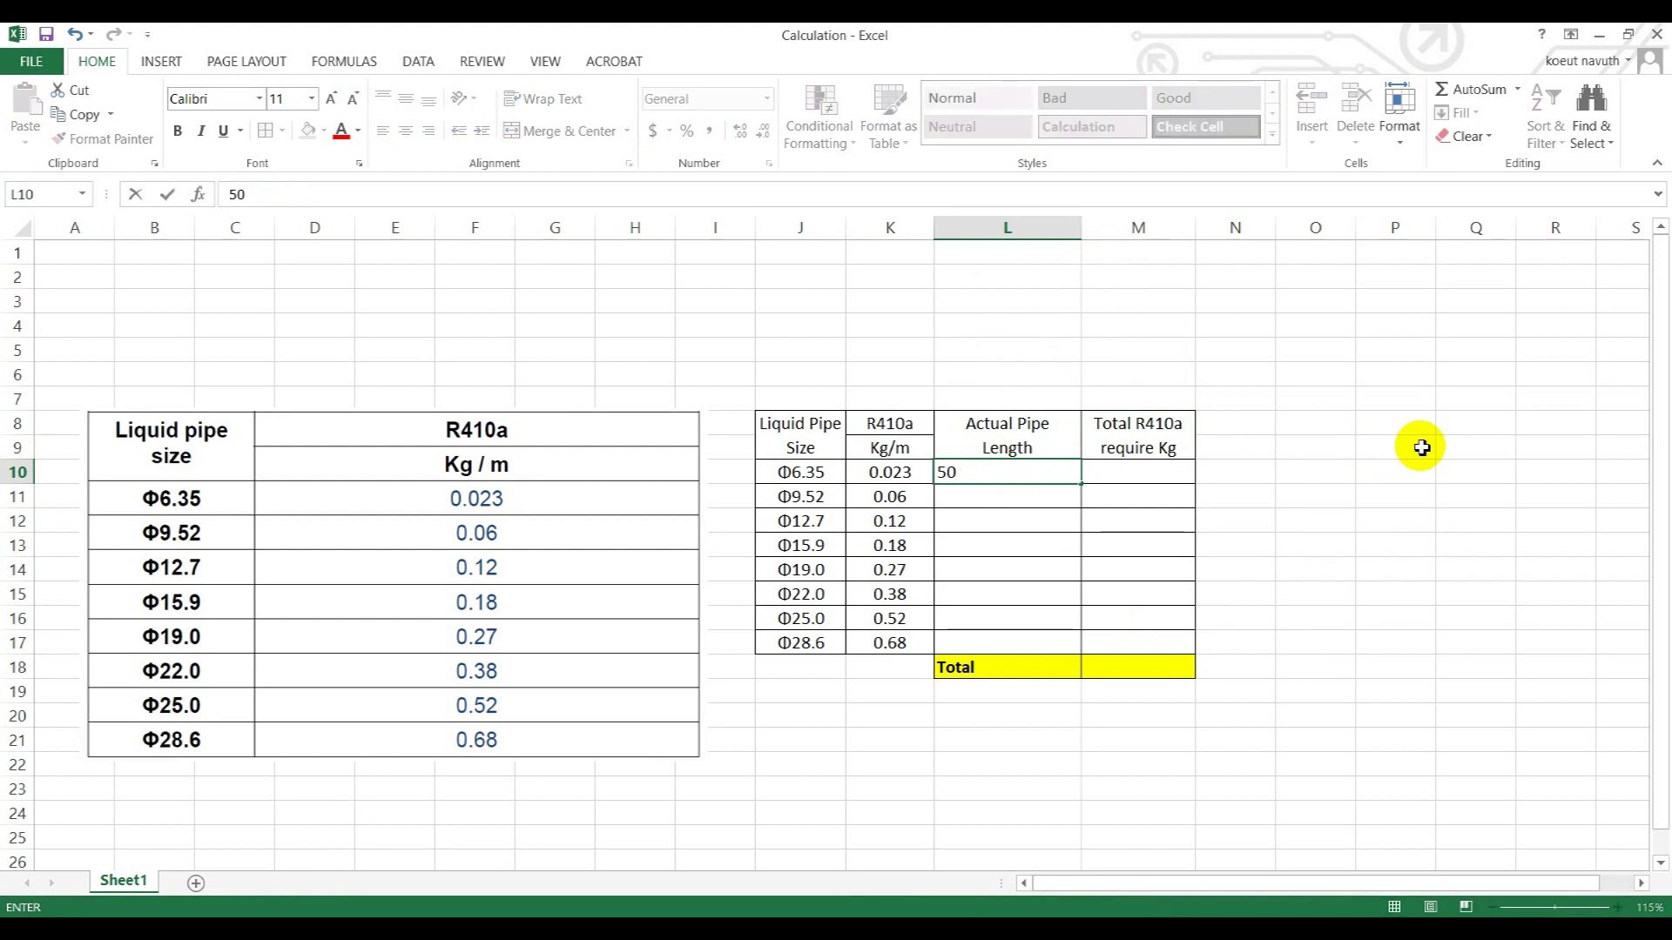
key(Return)
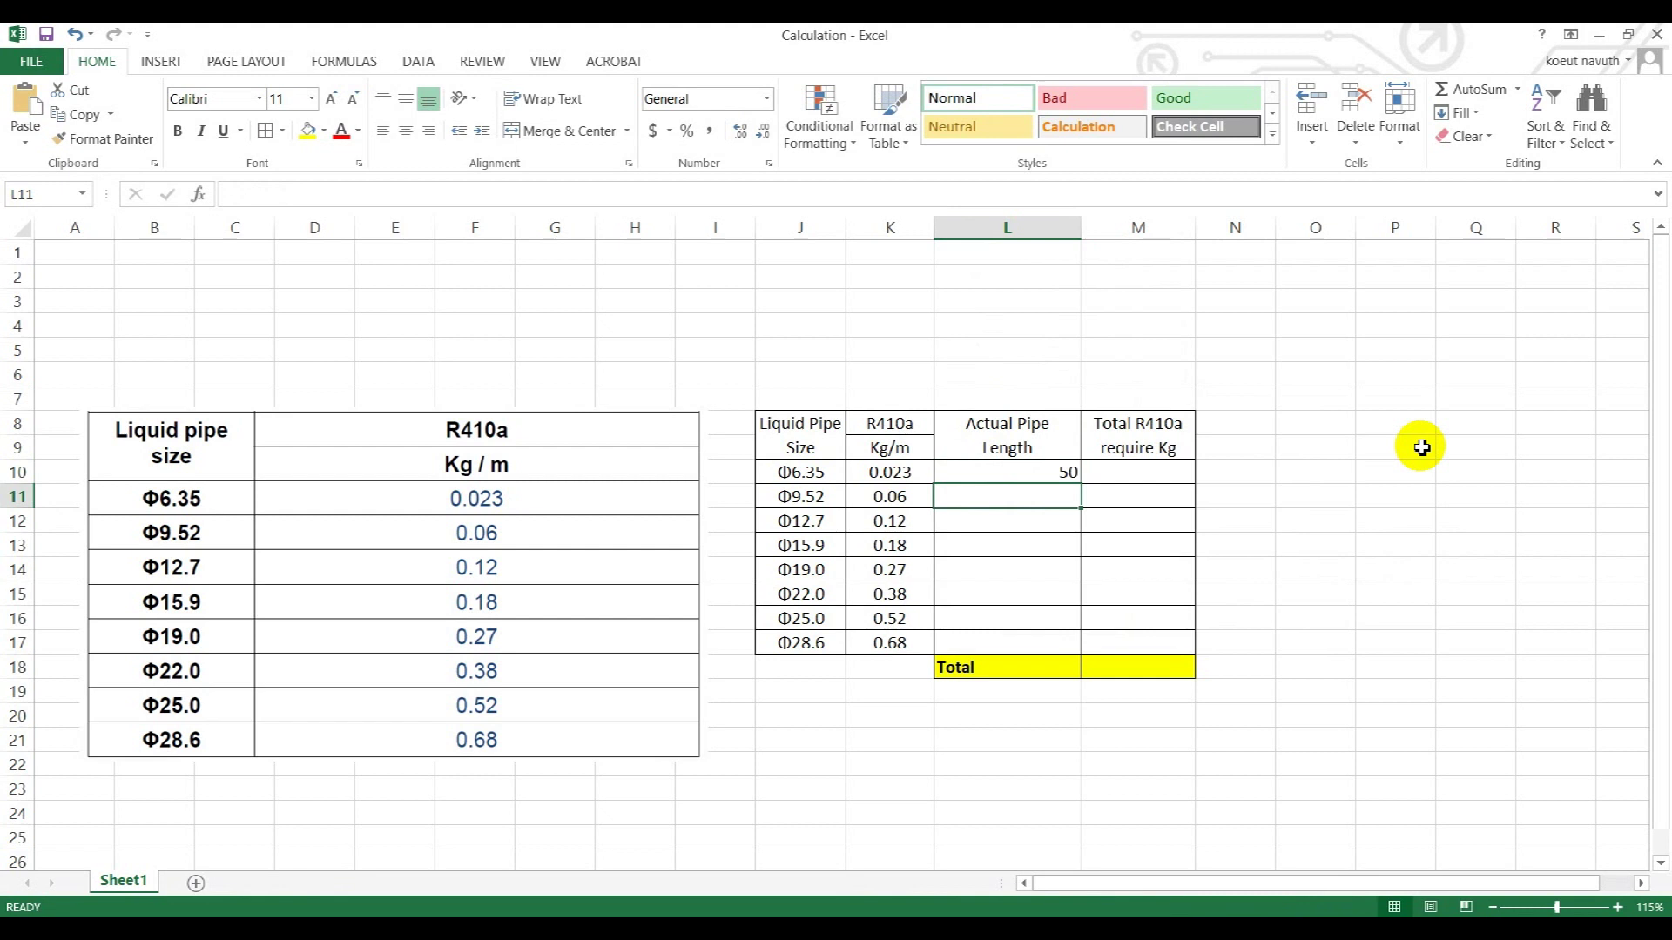
text(20)
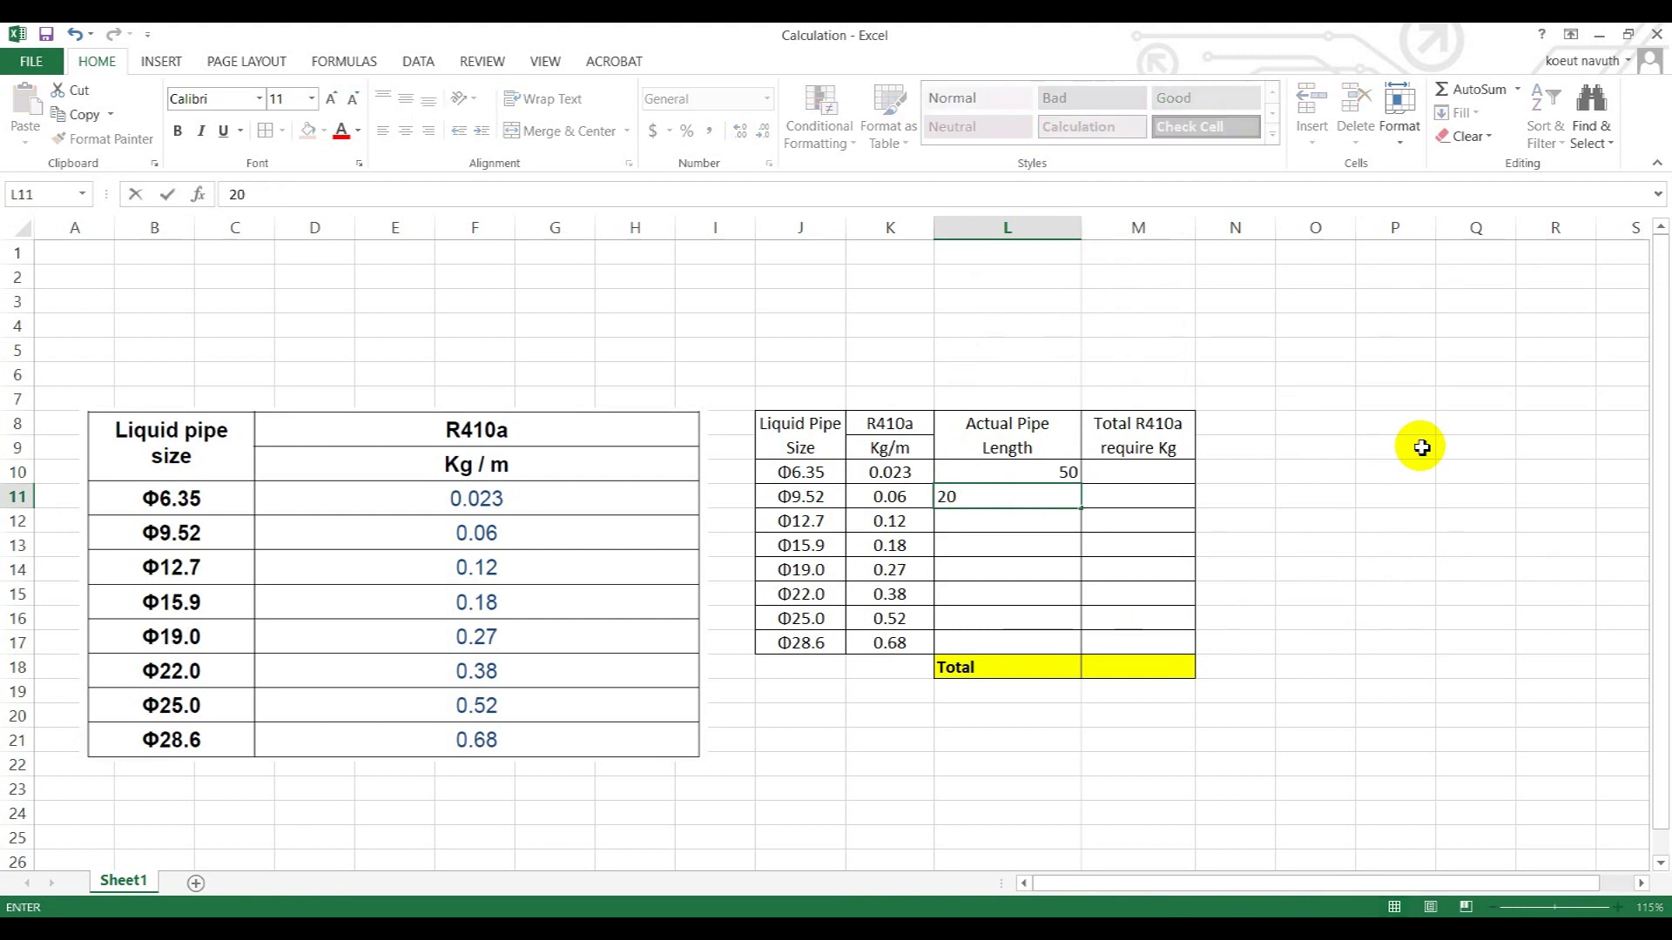
key(Return)
text(15)
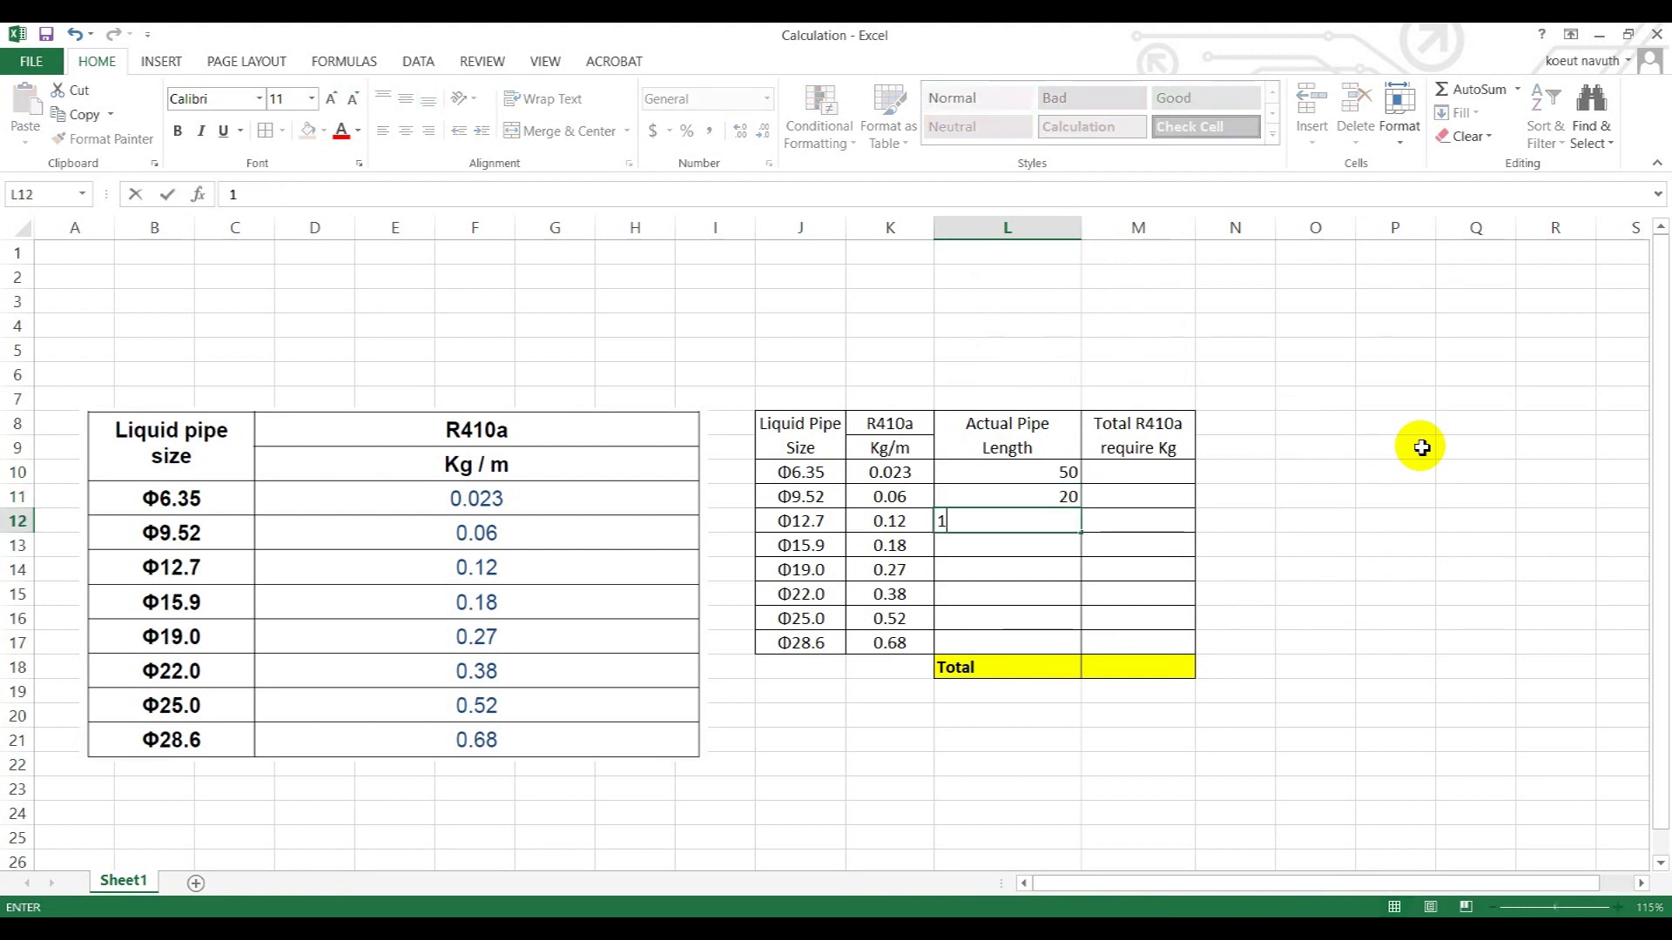
key(Return)
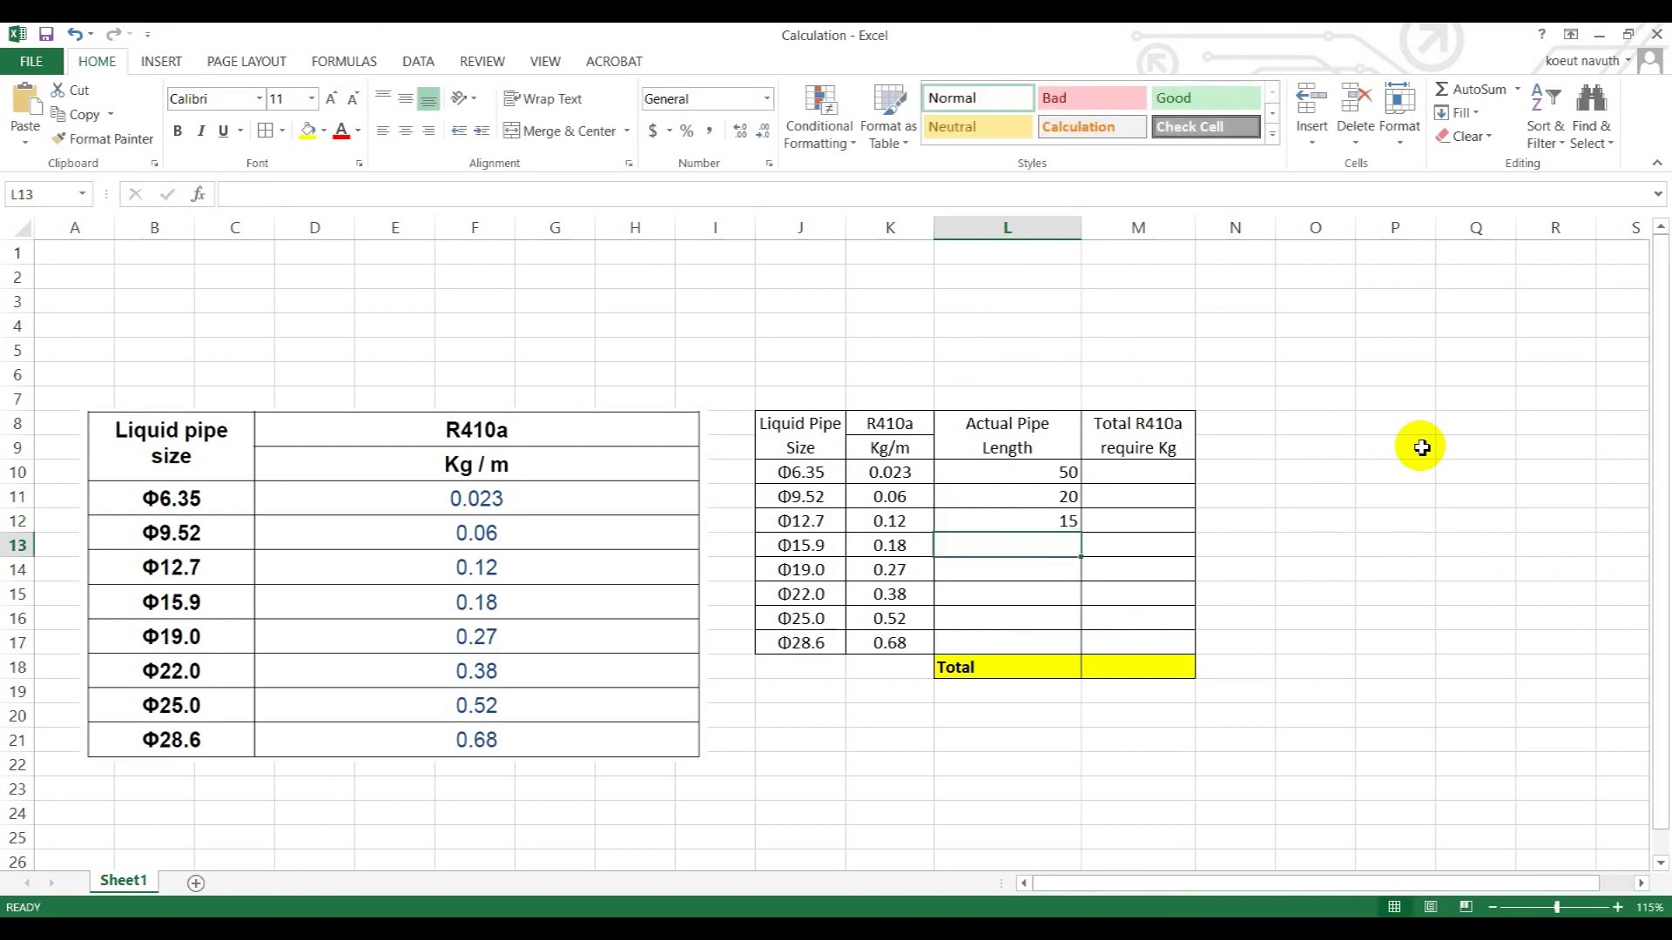
text(18)
key(Return)
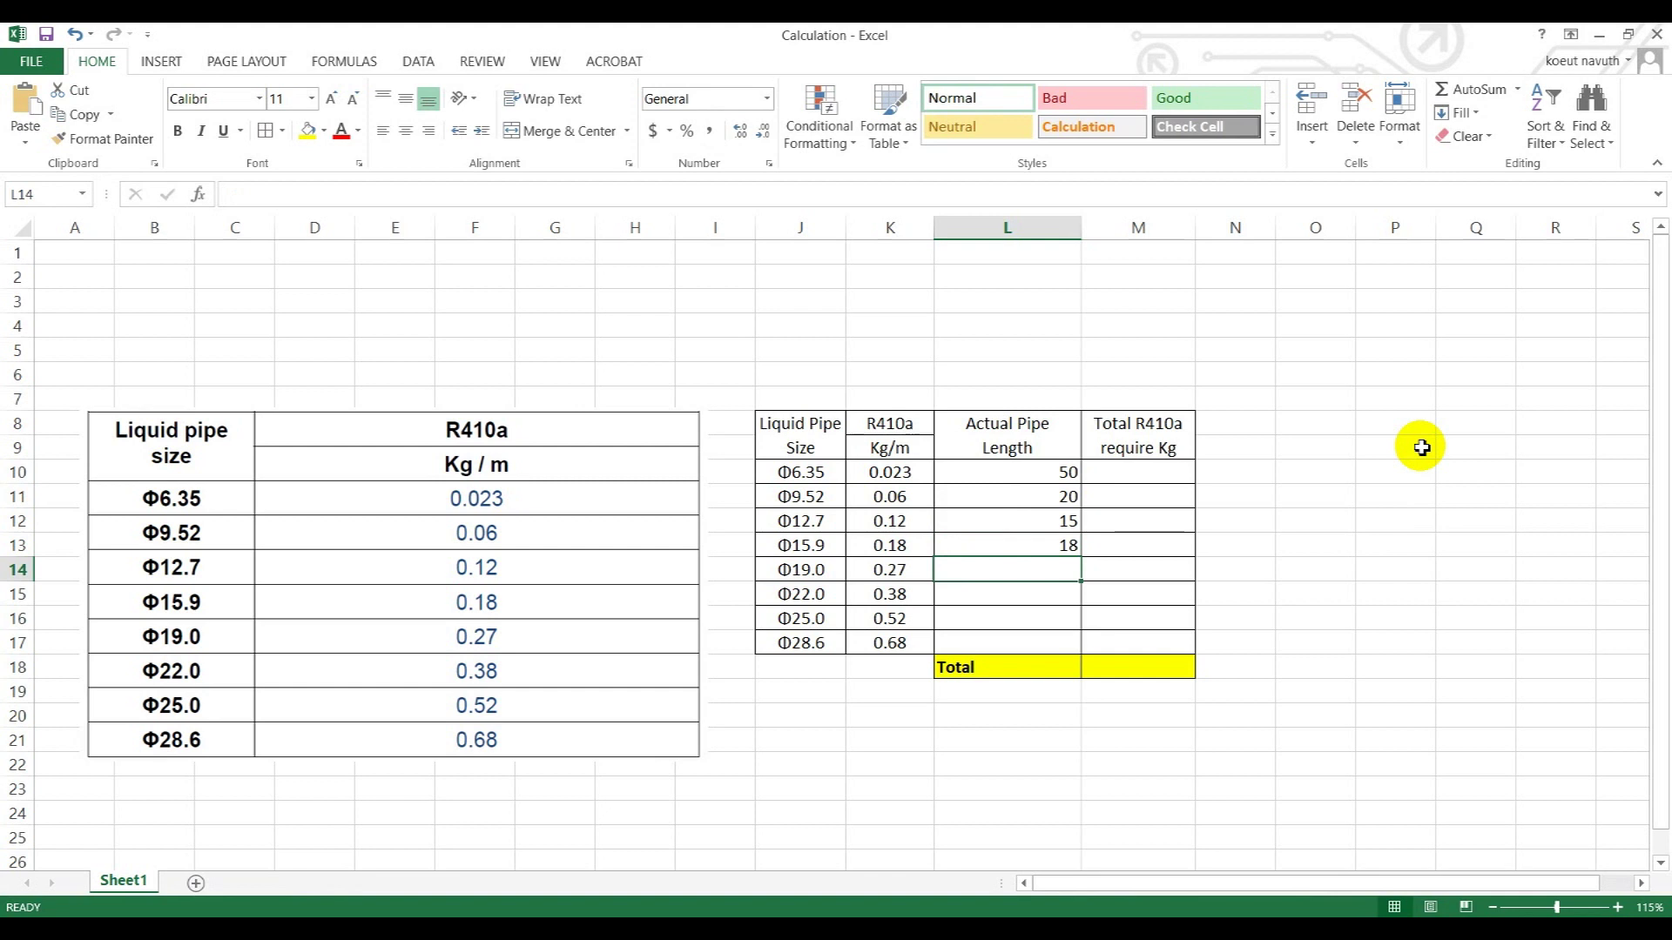
text(24)
key(Return)
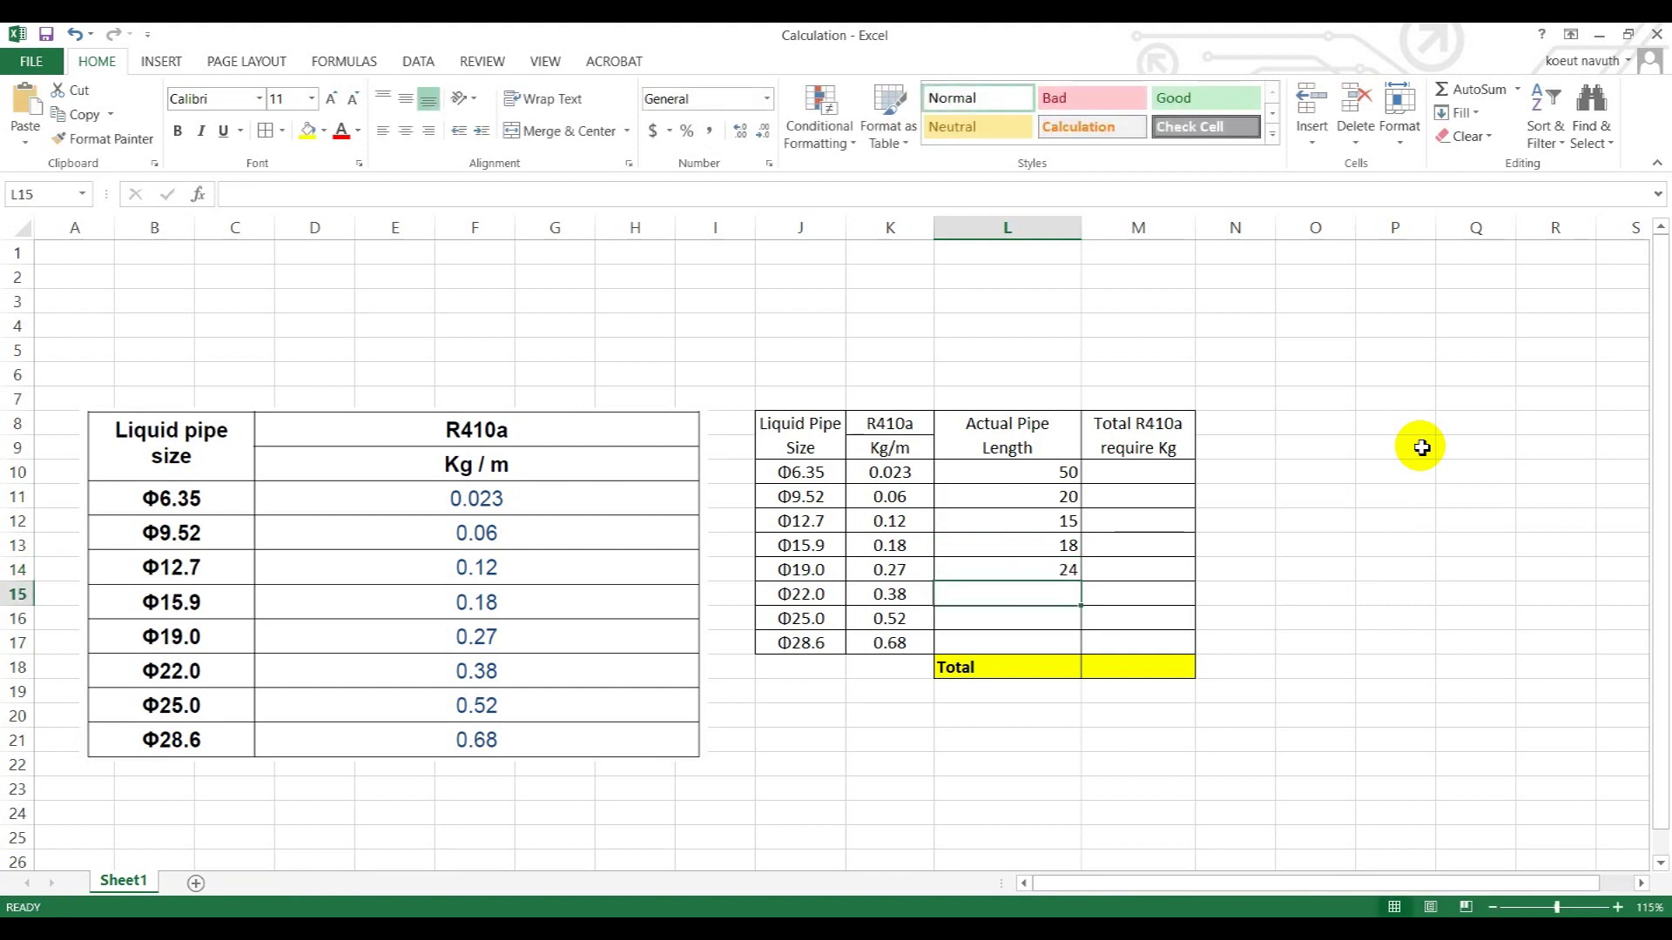
text(15)
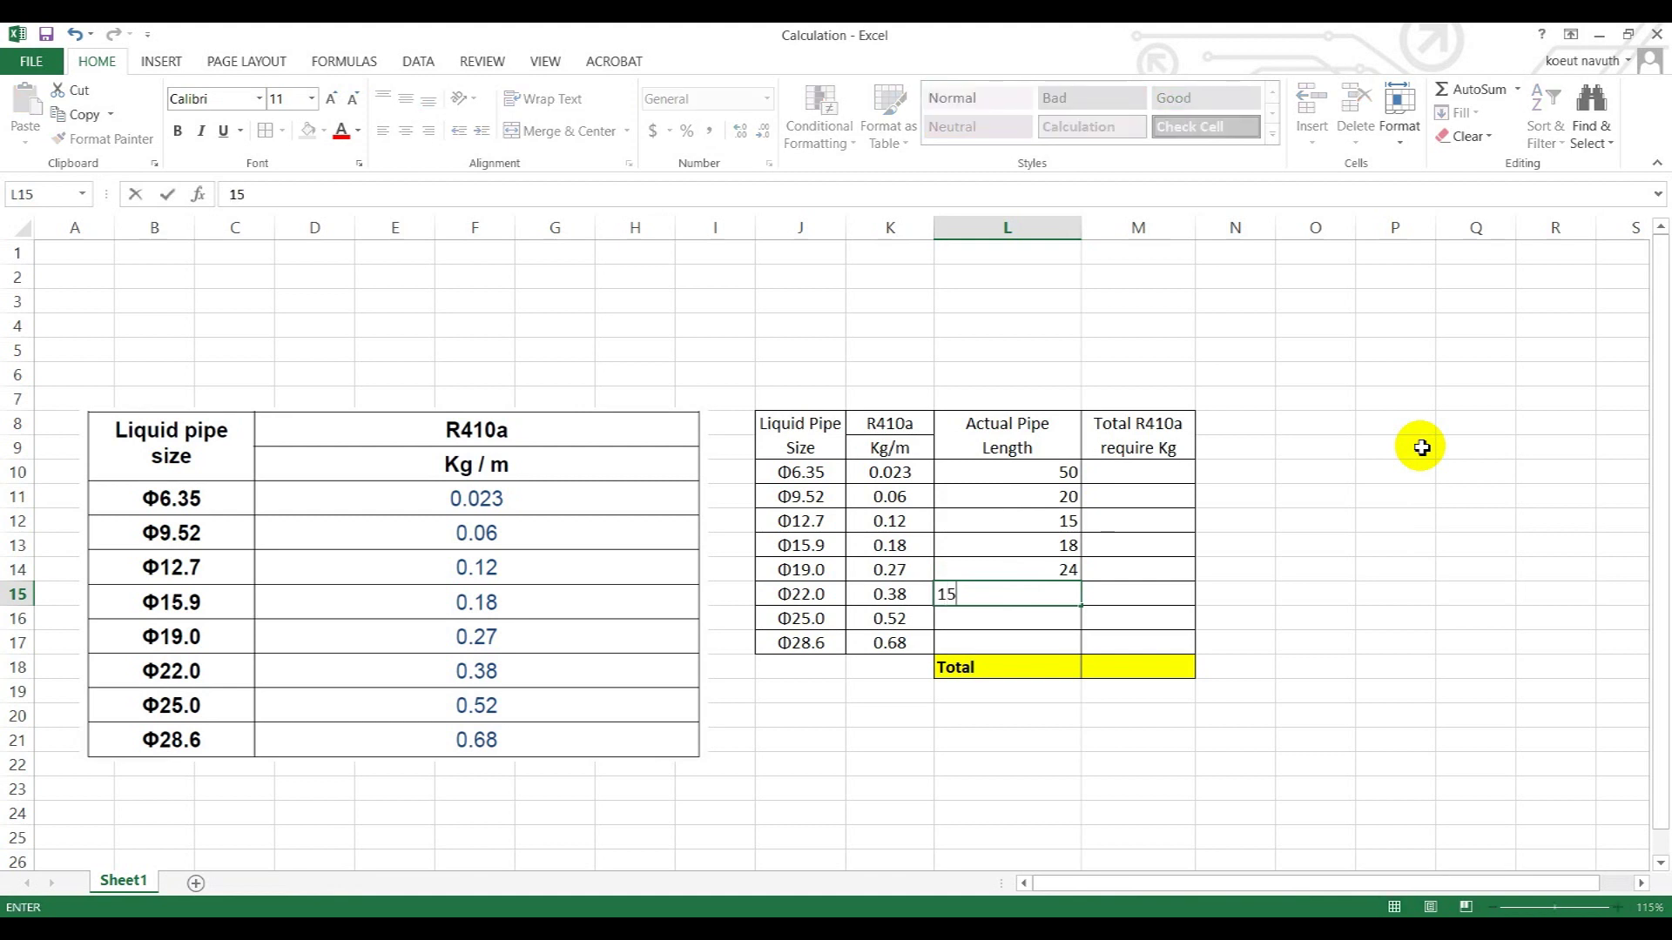
key(Return)
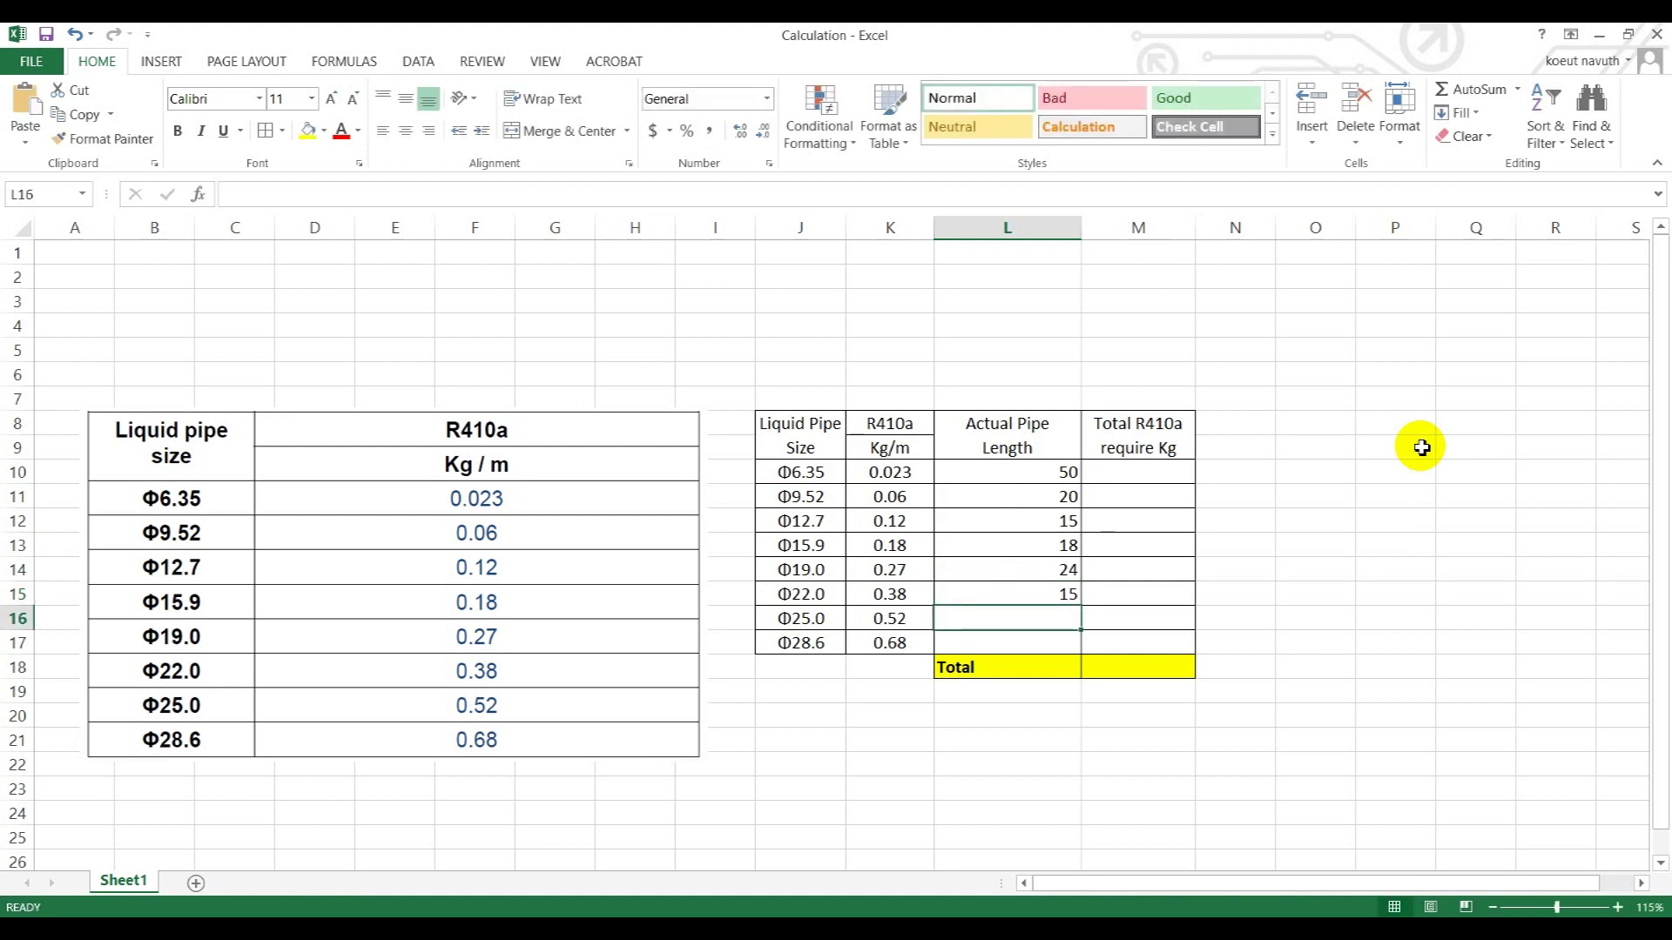
text(21)
key(Return)
text(10)
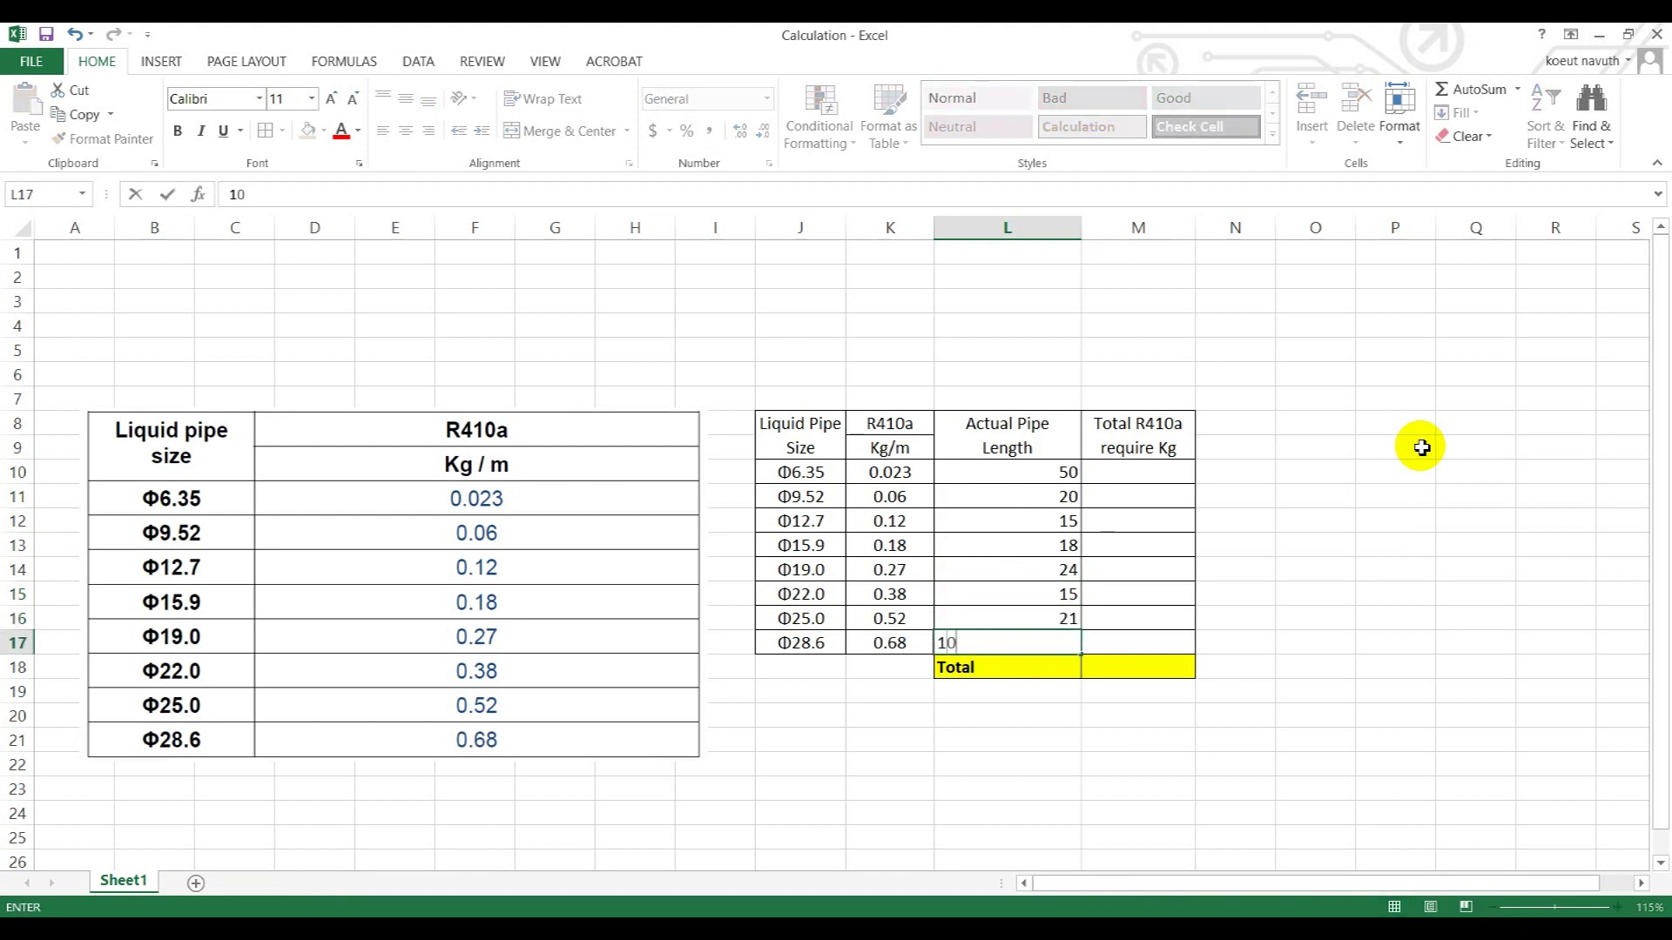
key(Return)
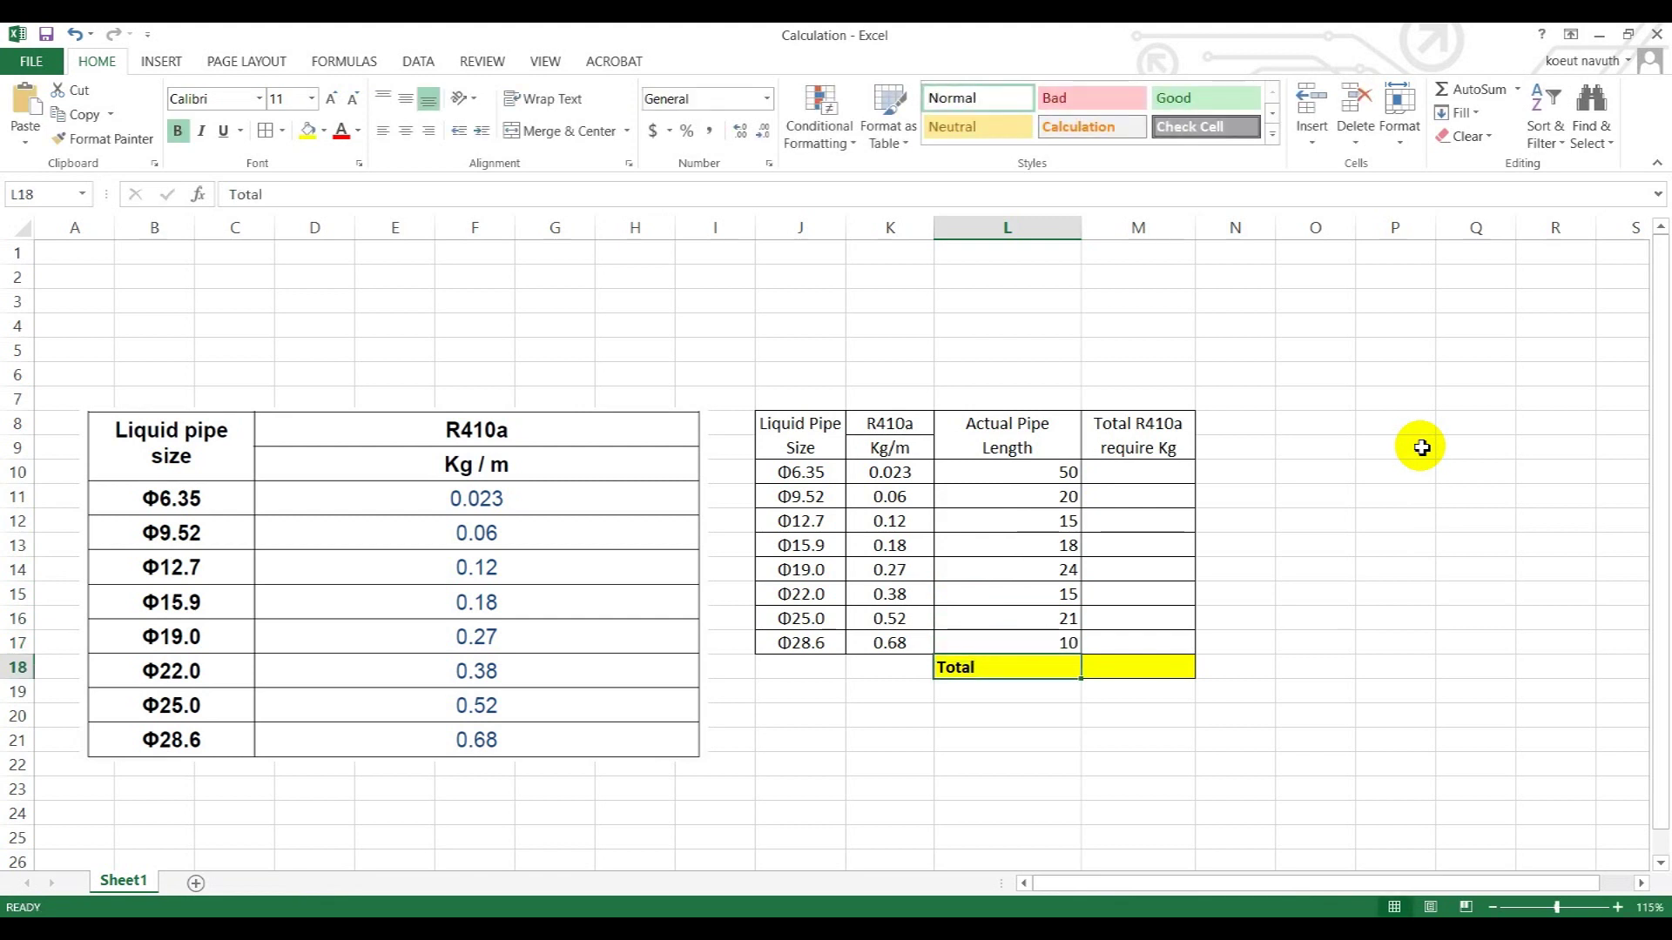
click(907, 473)
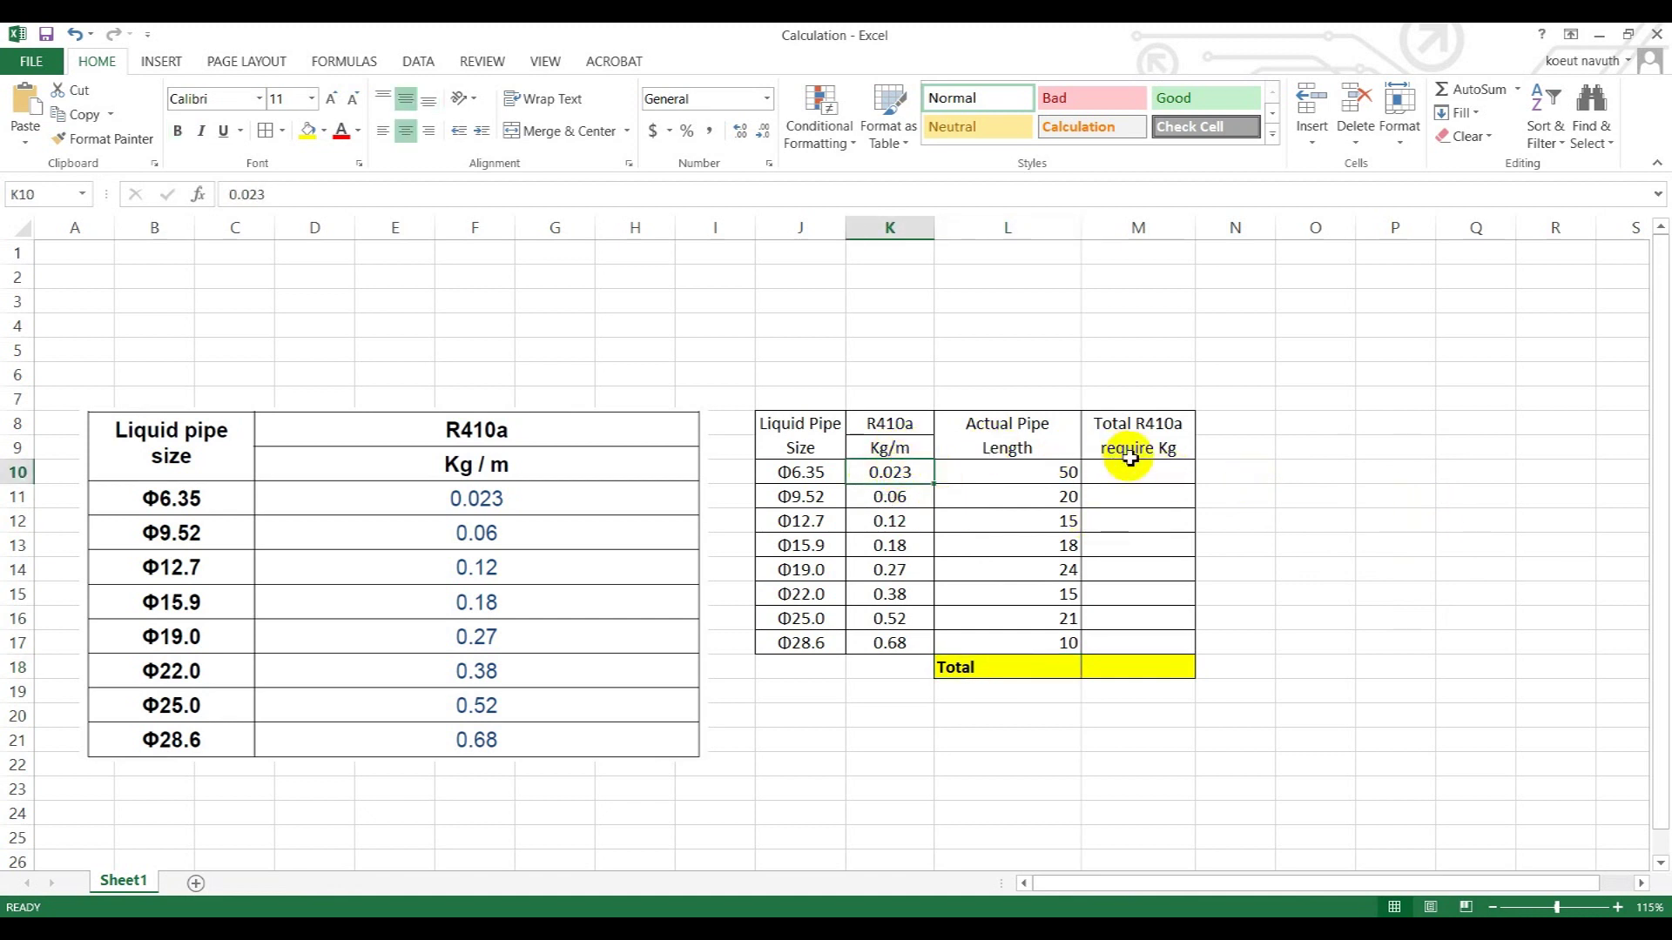
Step: Rename the length header to 'Actual Pipe Length (m)'
click(1062, 449)
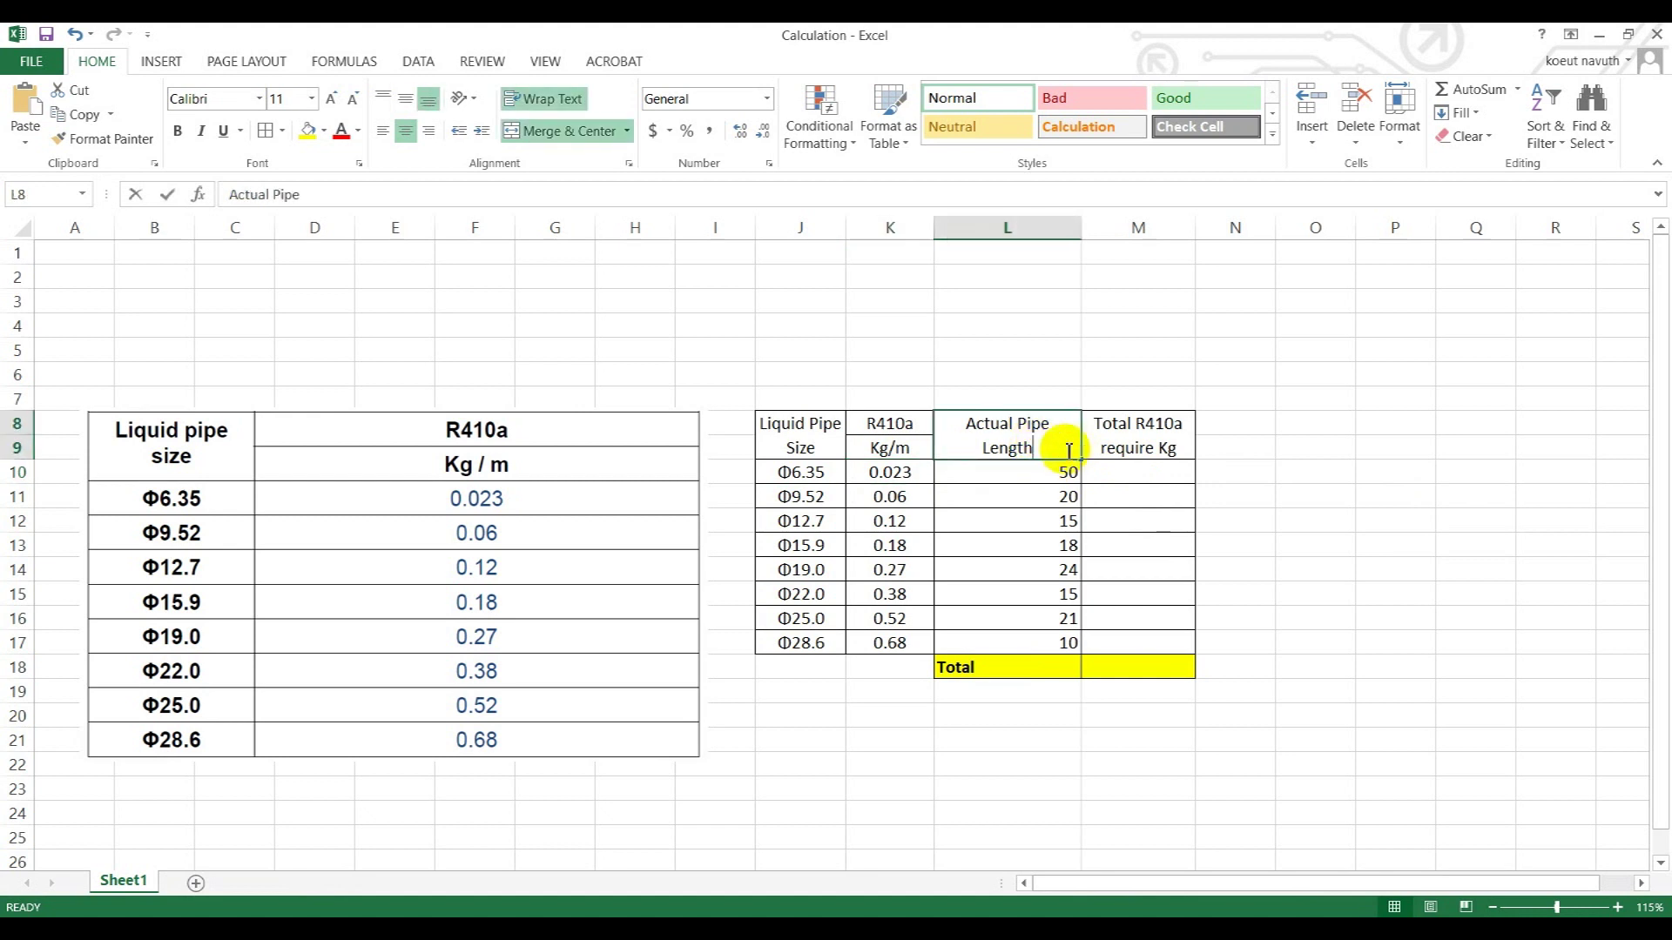
double_click(1066, 449)
text(()
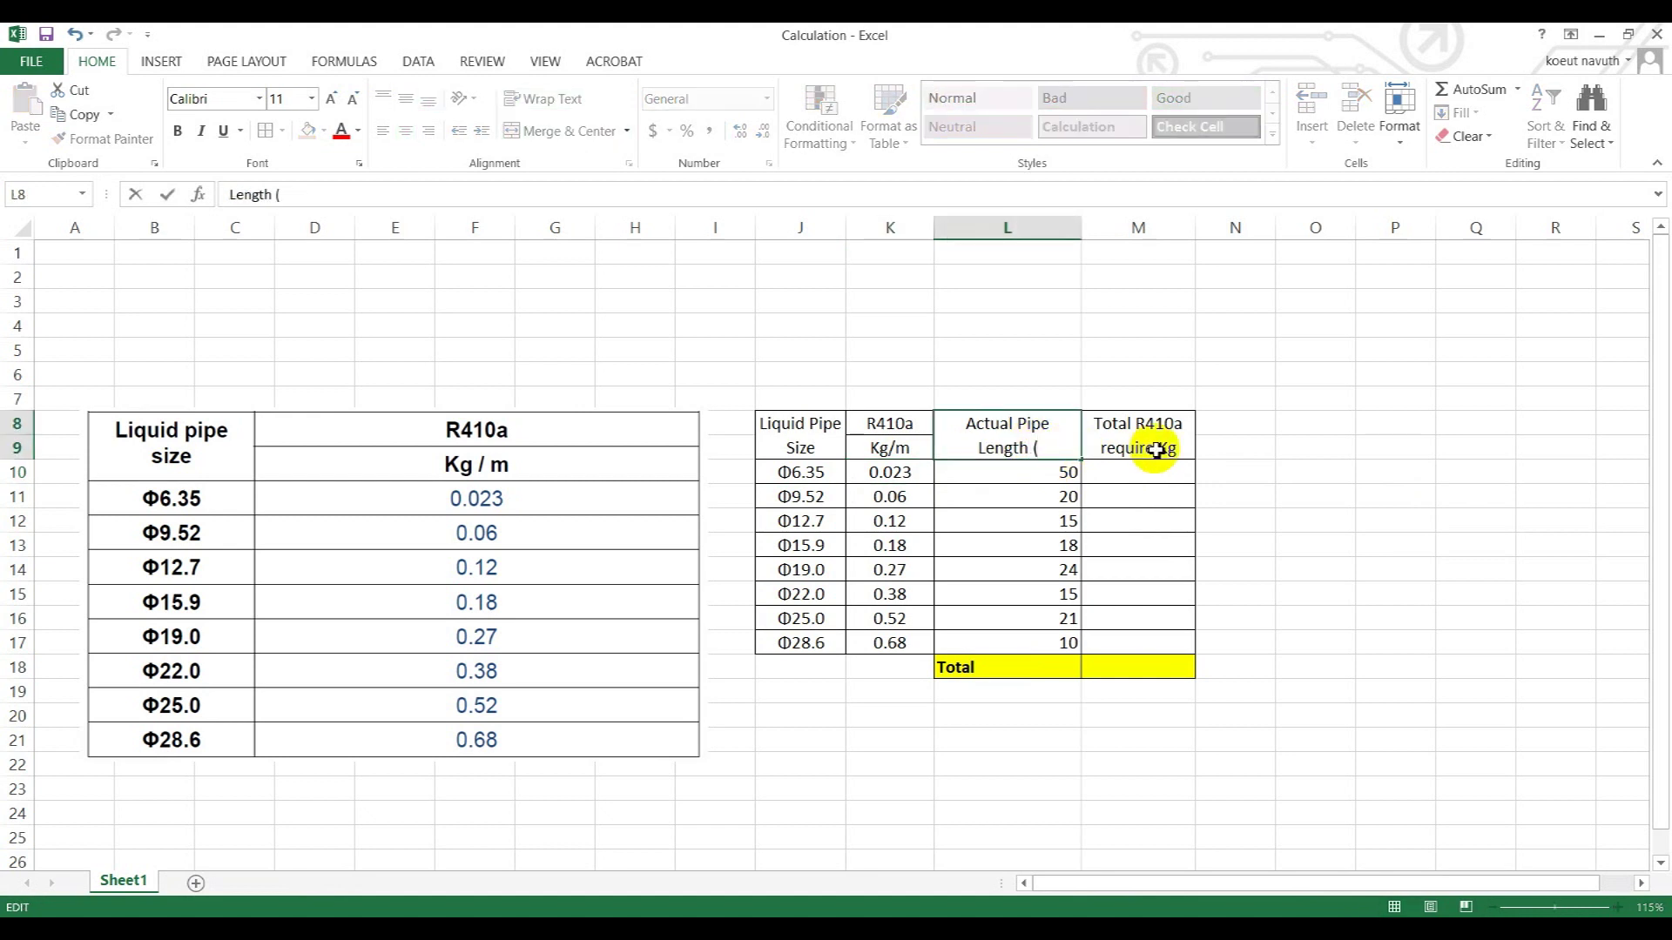
text(M)
key(BackSpace)
text(m))
key(Return)
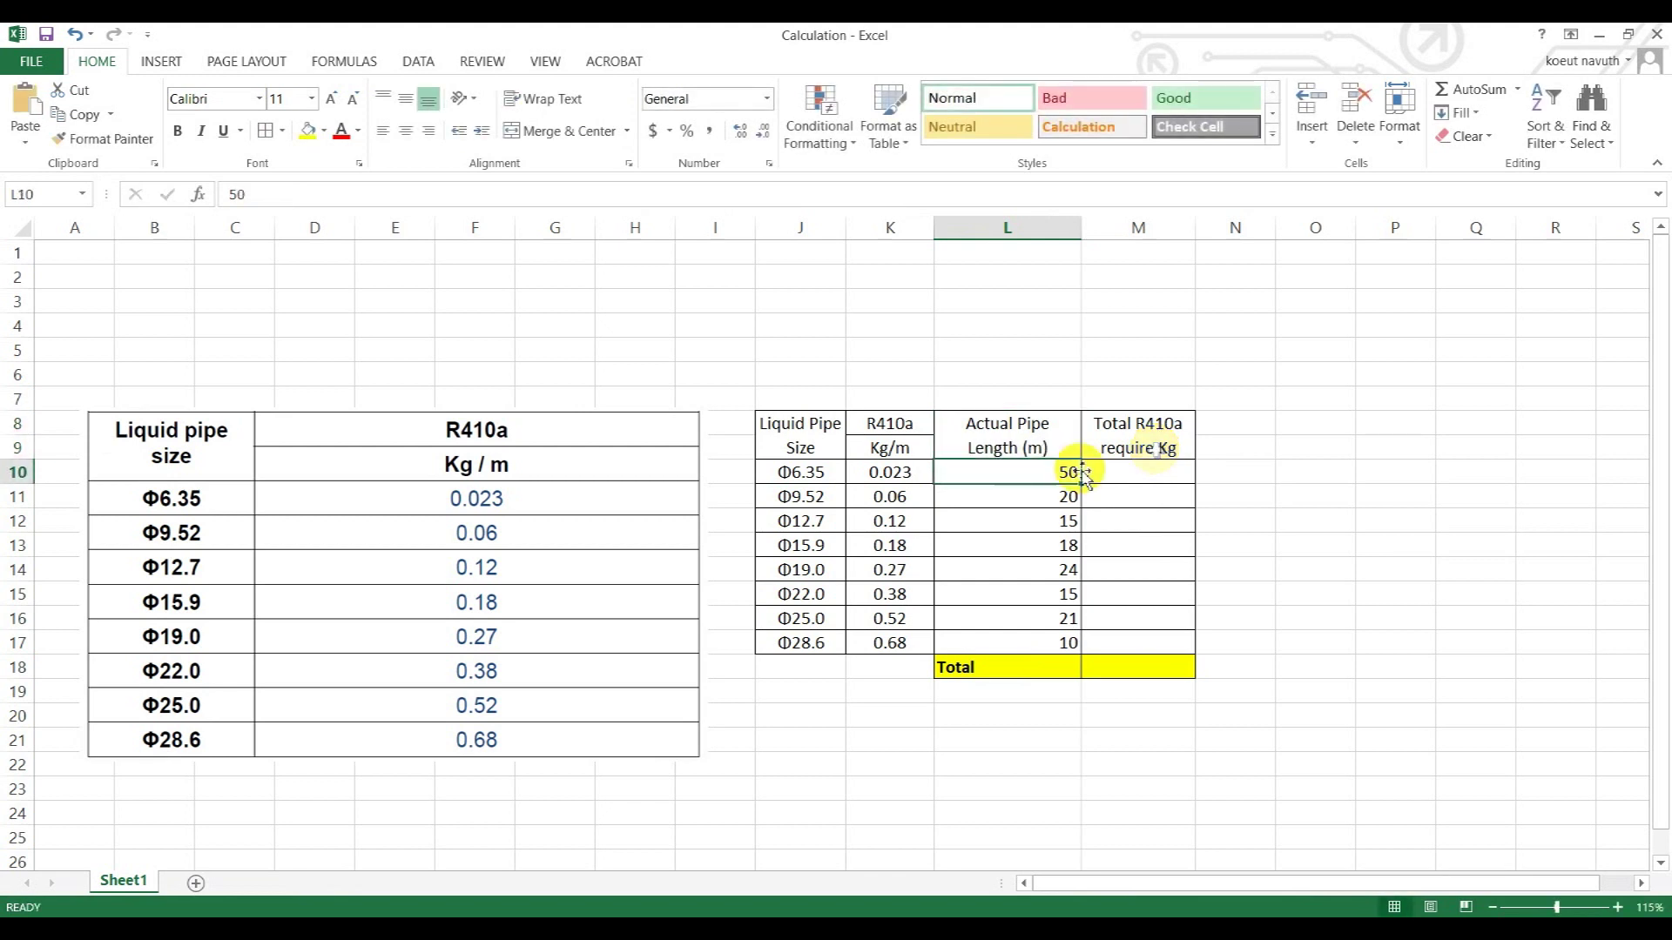
Step: Centre the pipe length values in column L
click(982, 231)
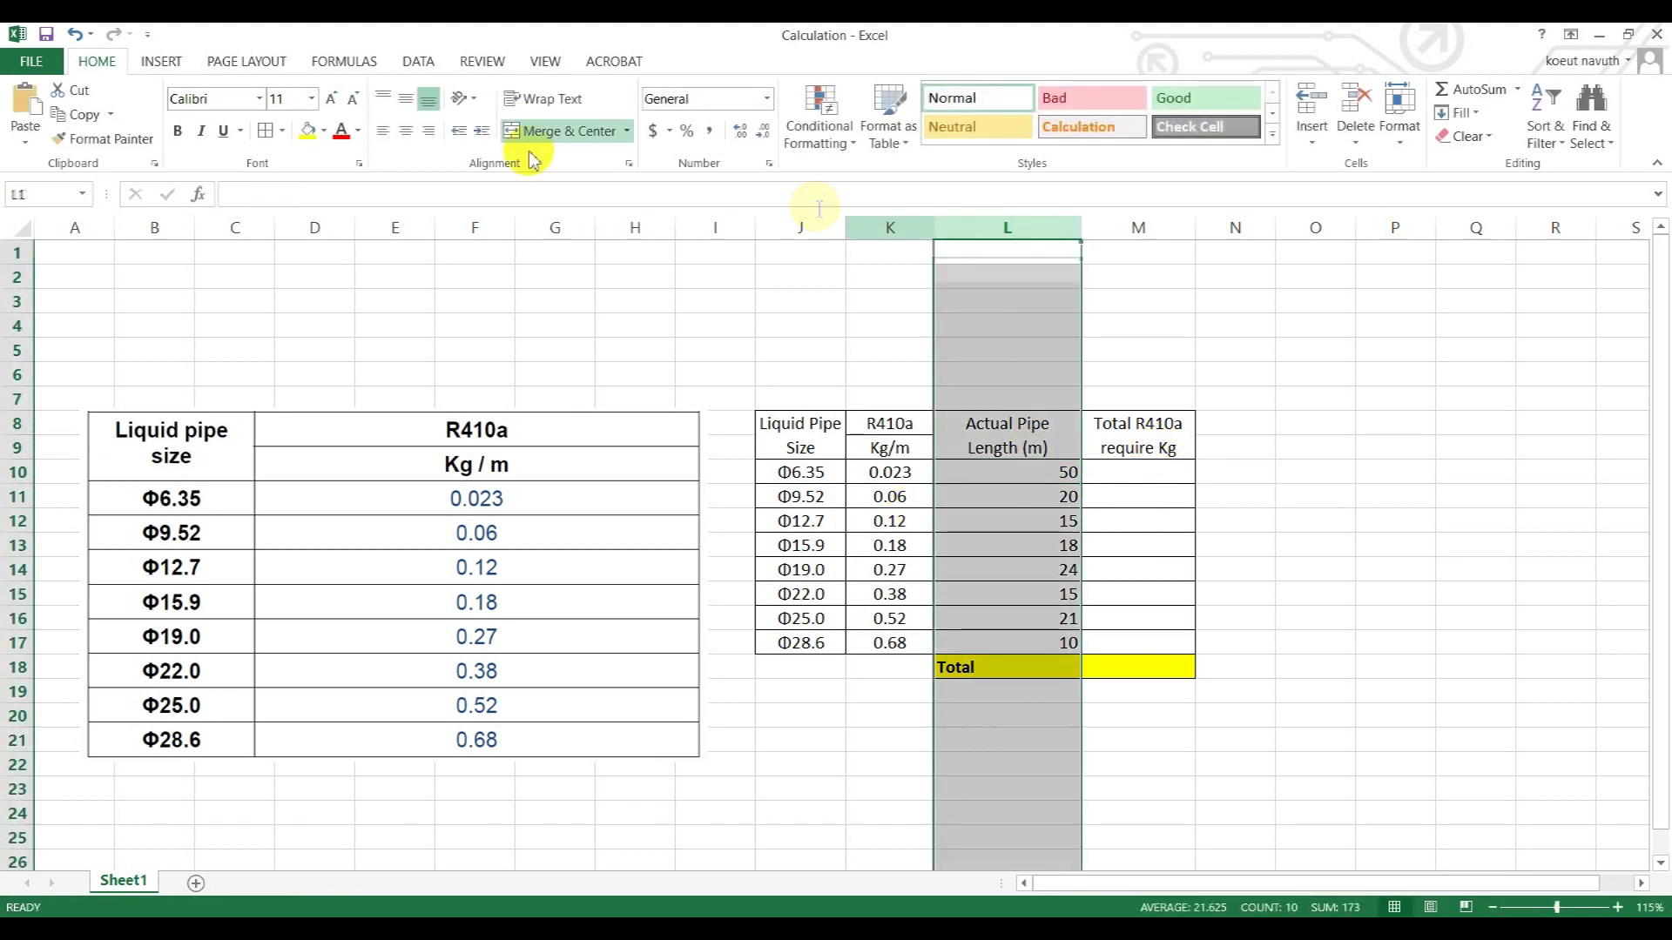
click(406, 131)
click(1455, 455)
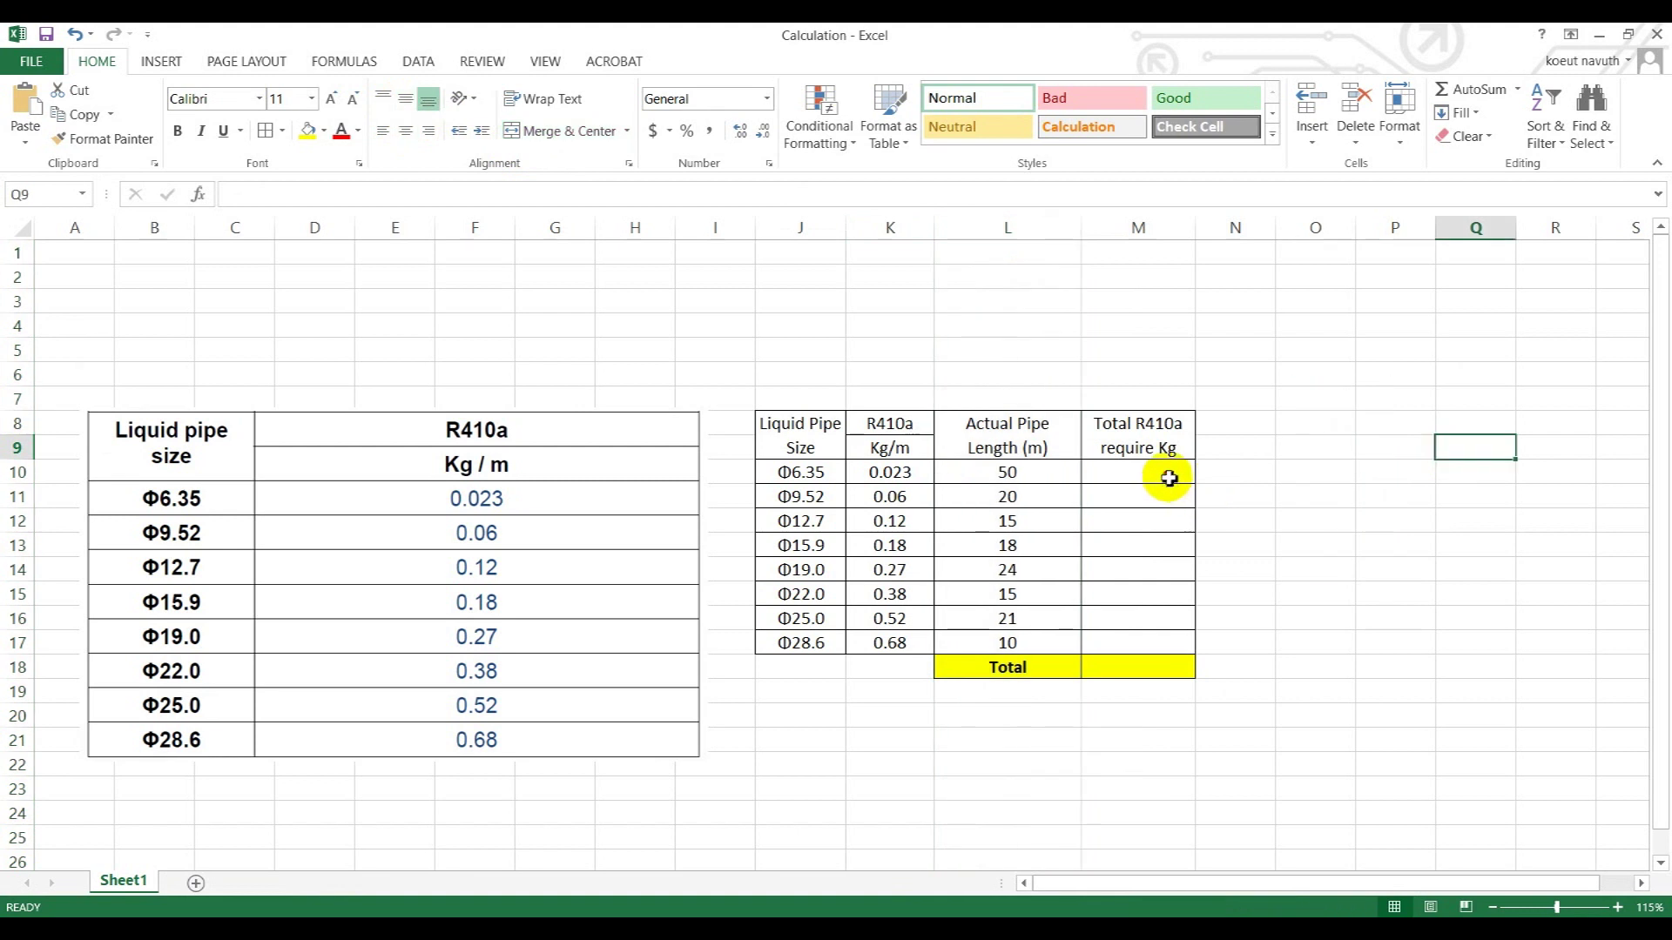
click(1168, 473)
Step: Enter the formula =L10*K10 in M10 to get the first charge, 1.15
text(=)
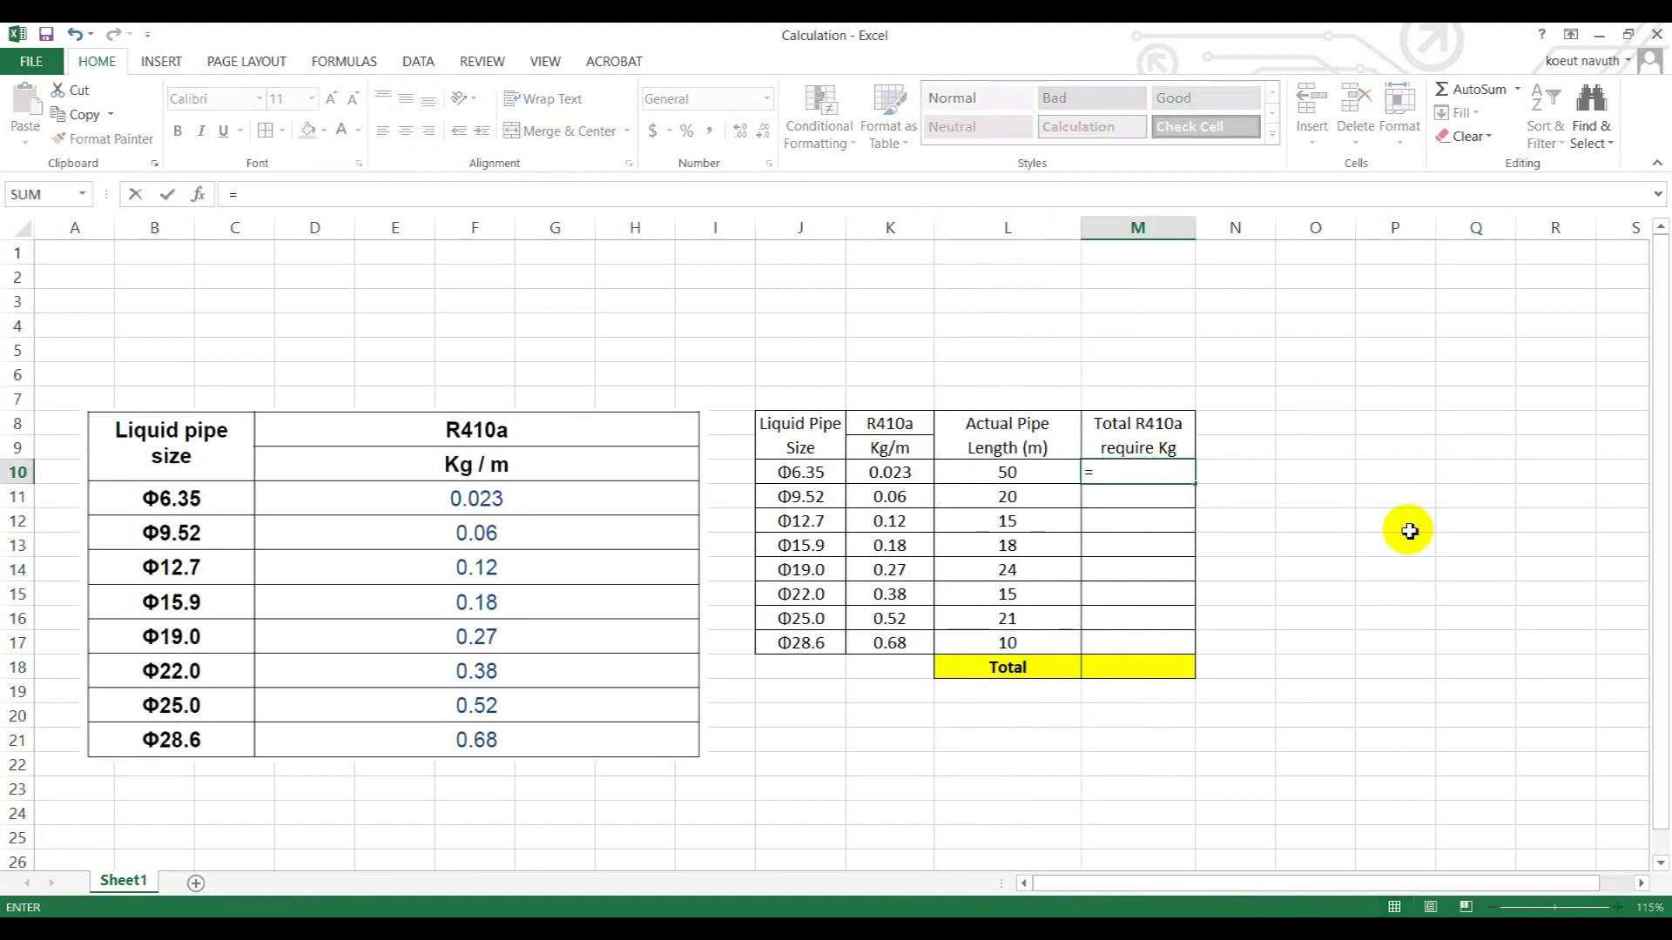
click(1049, 470)
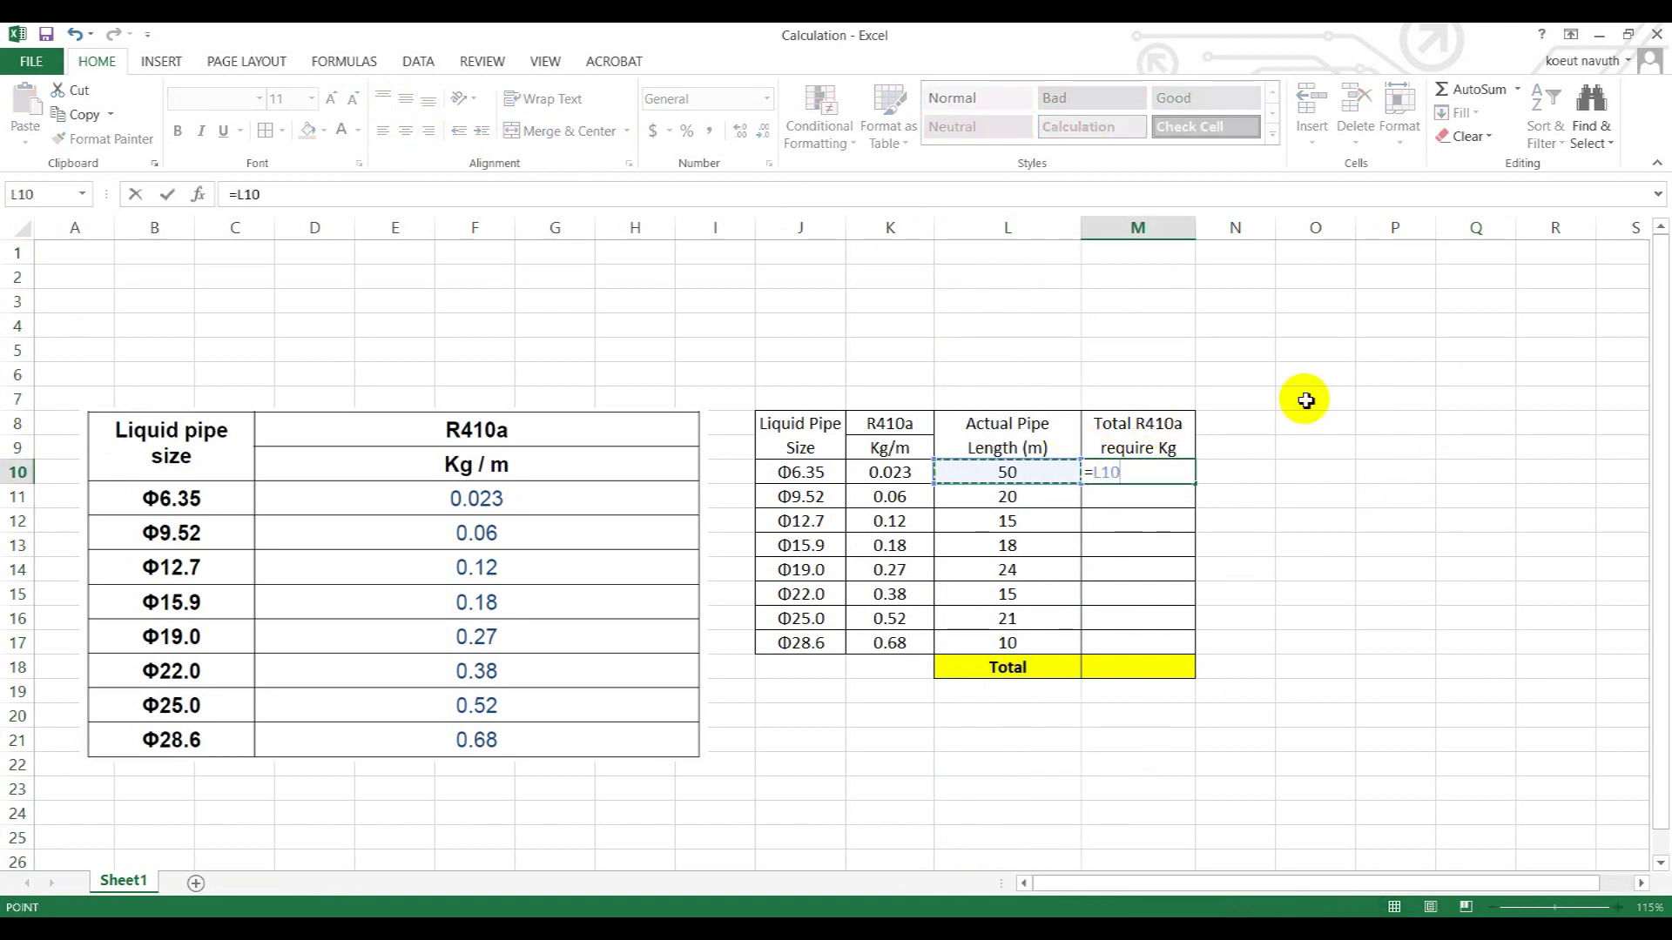
text(*)
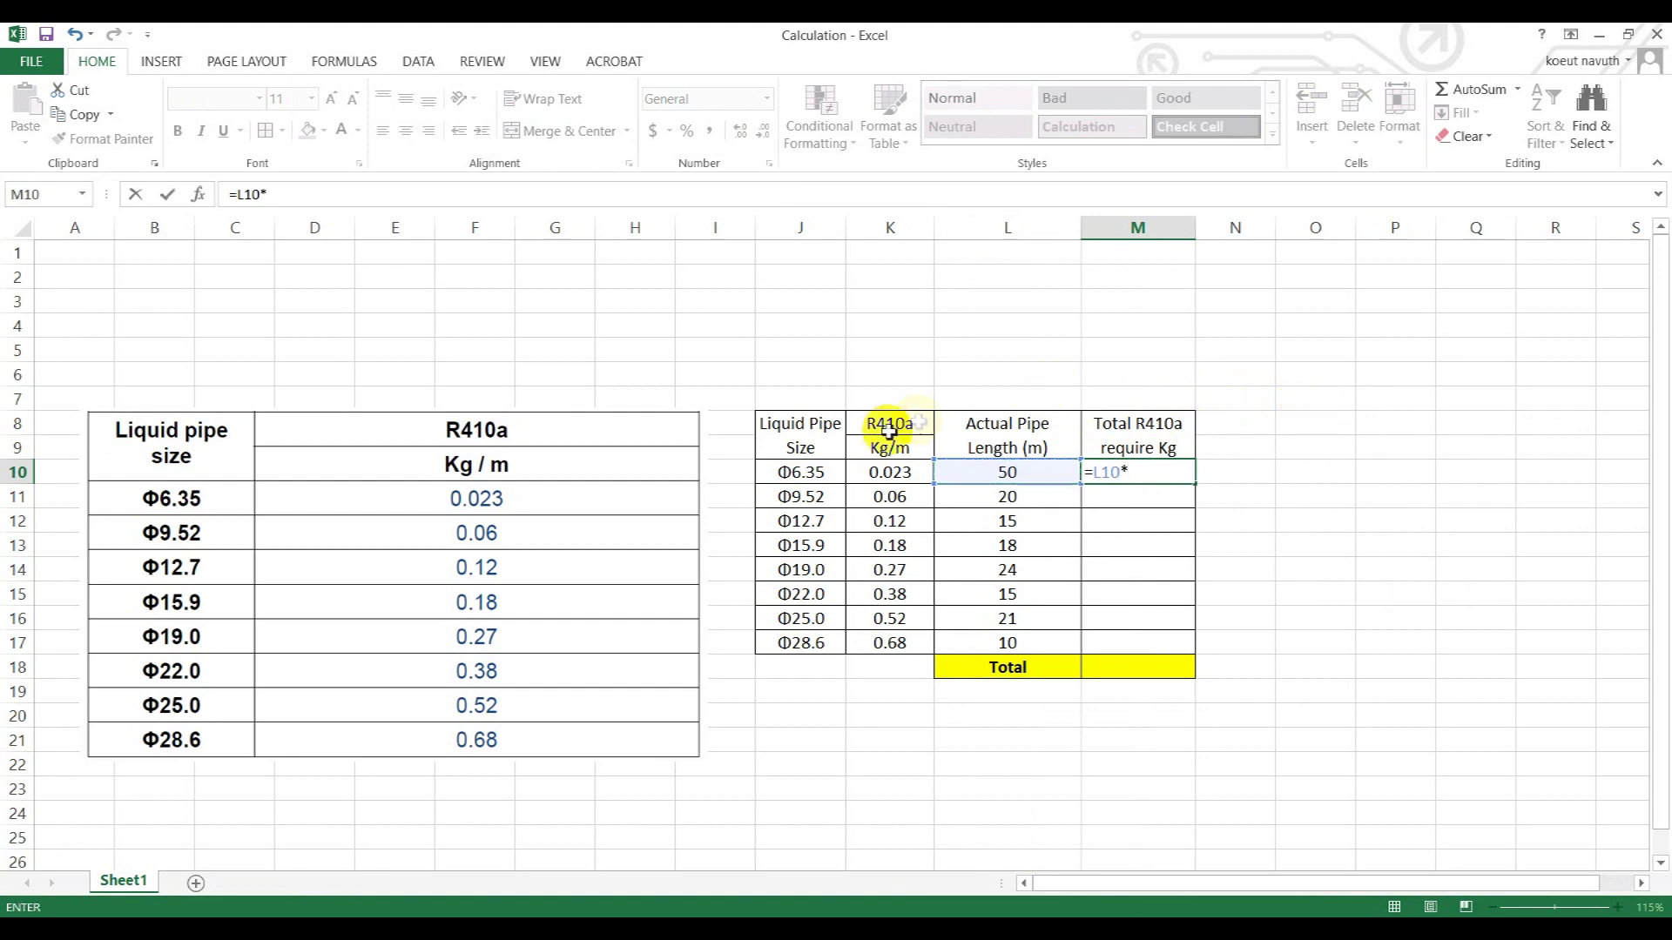
click(889, 472)
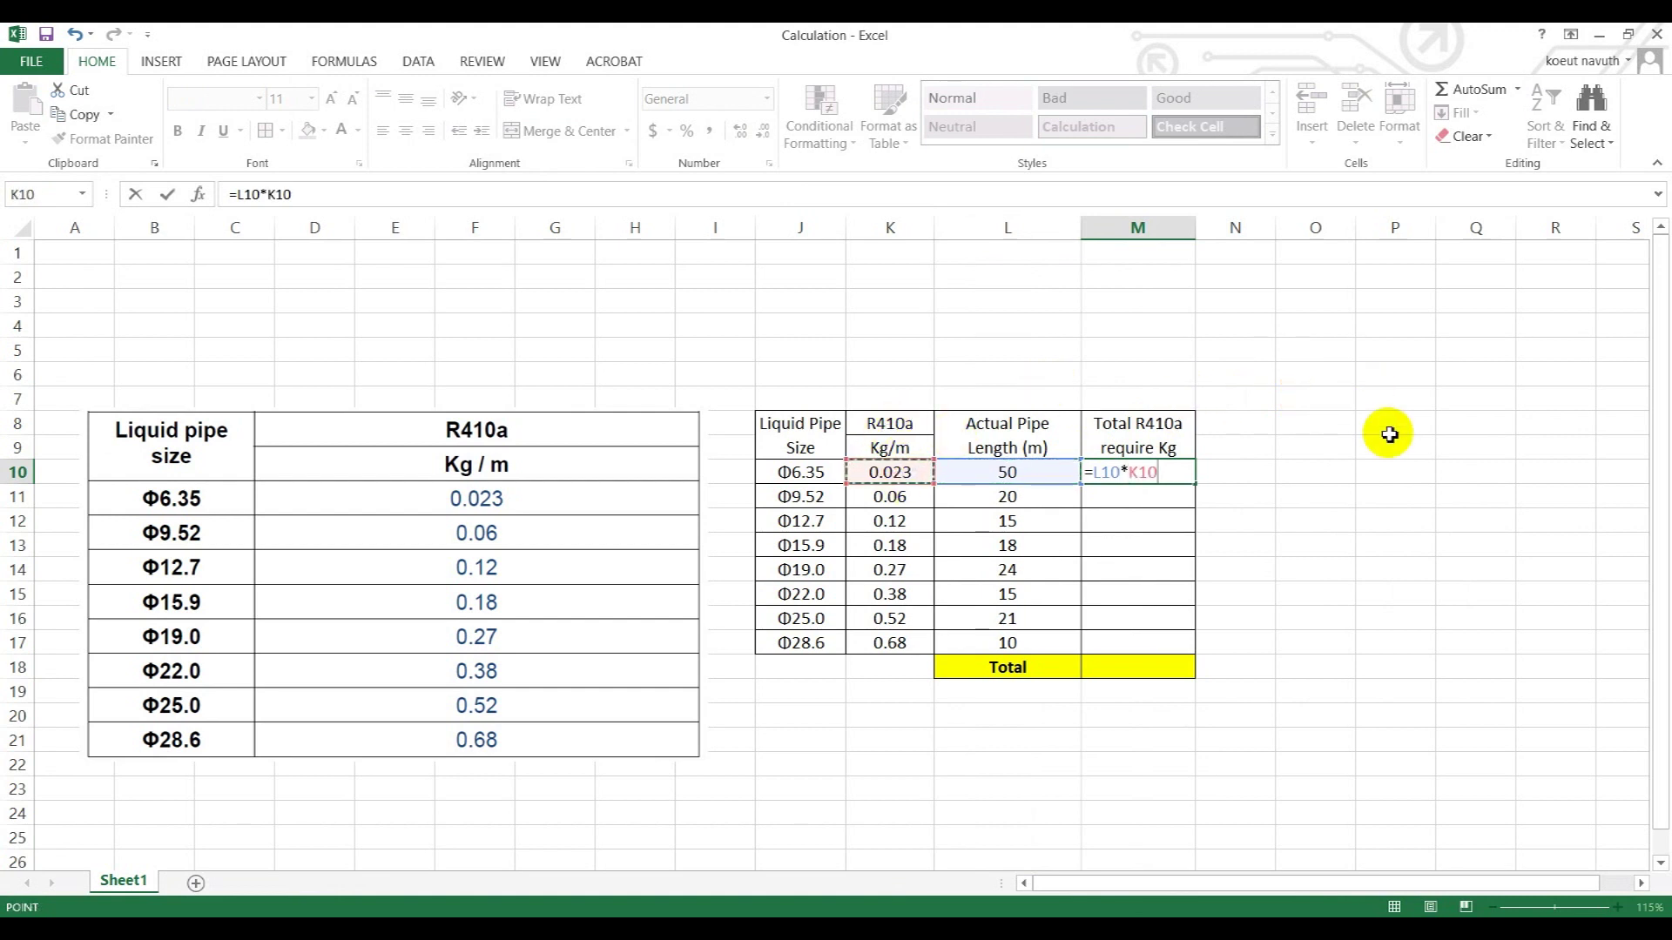
key(Return)
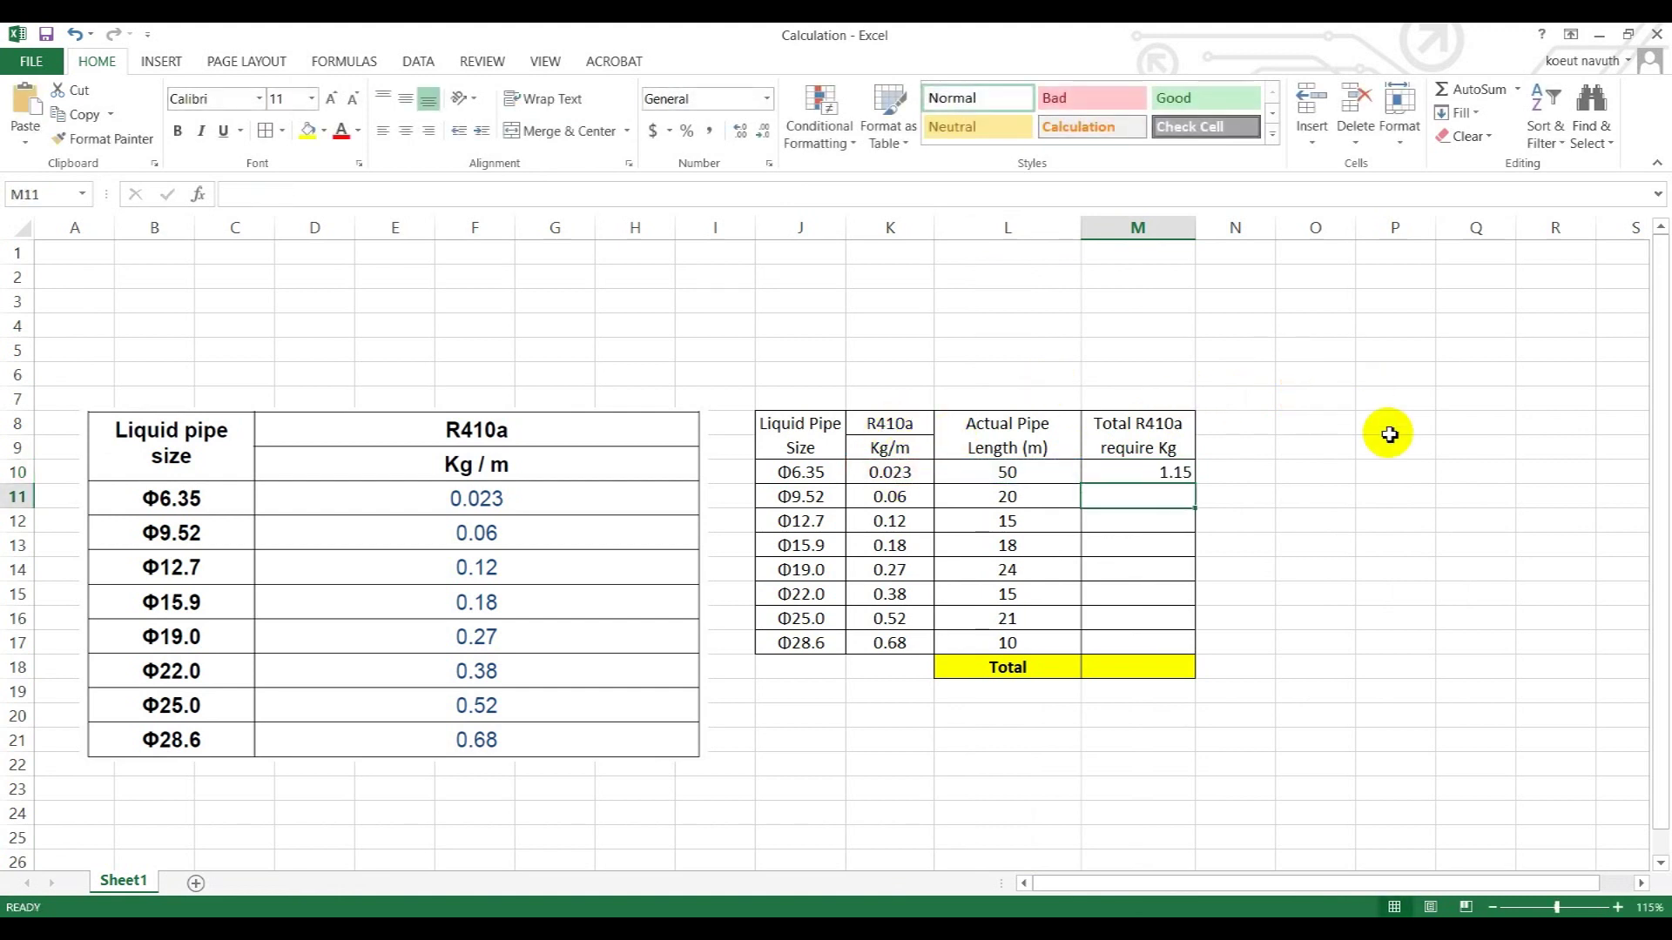
click(799, 474)
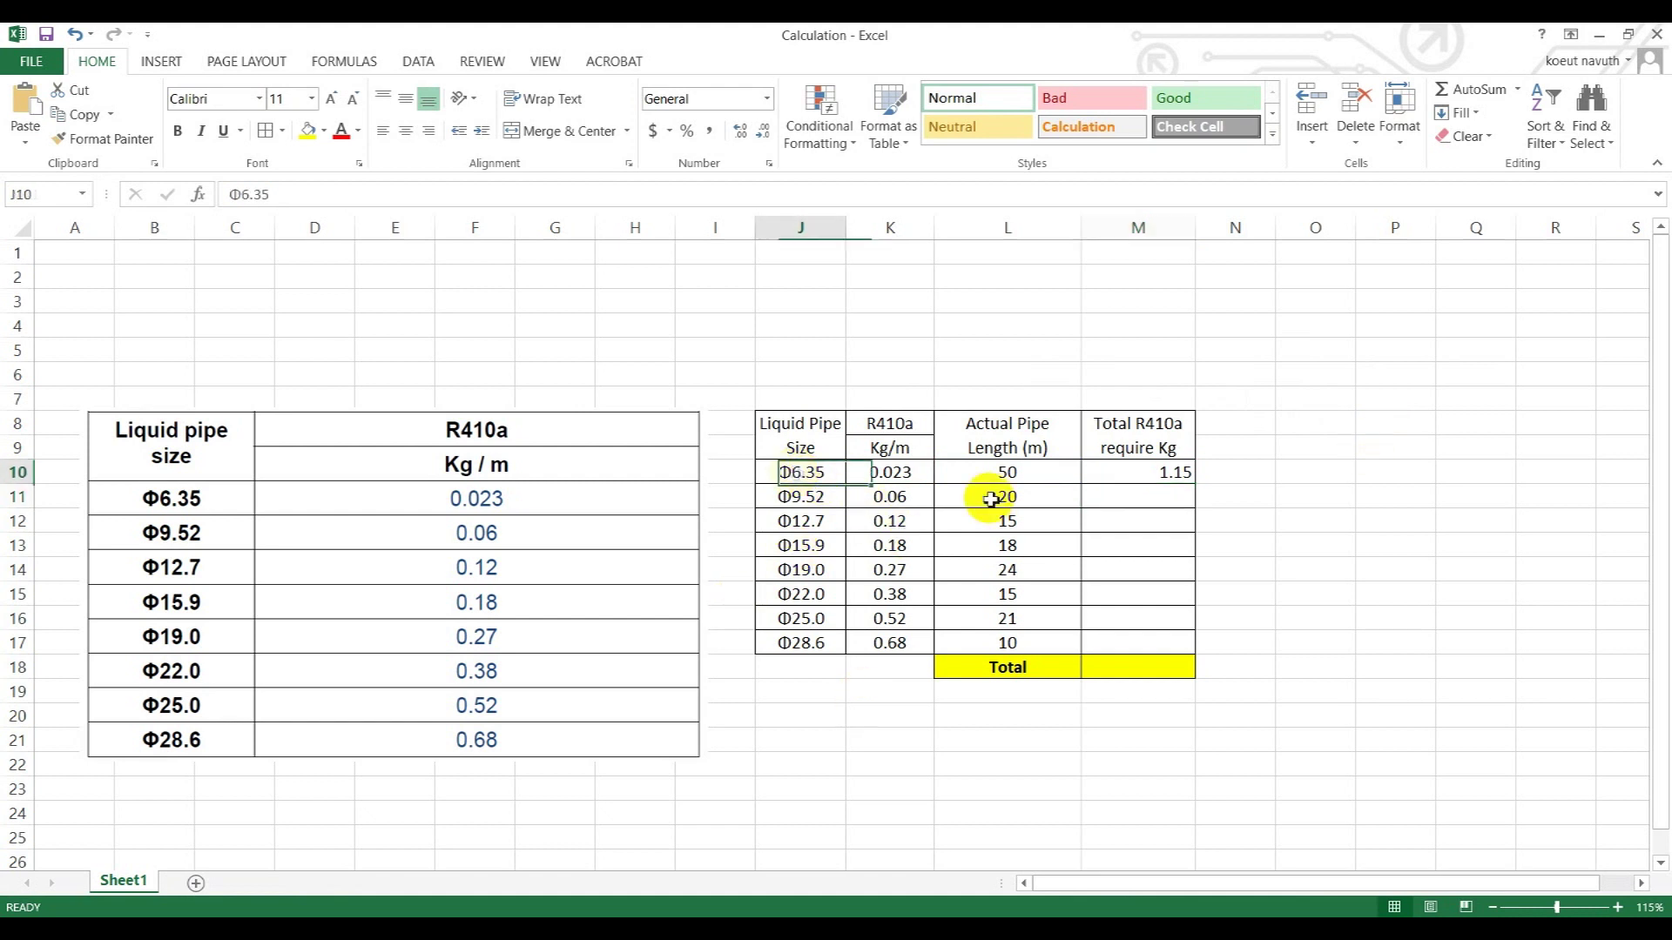
click(1138, 470)
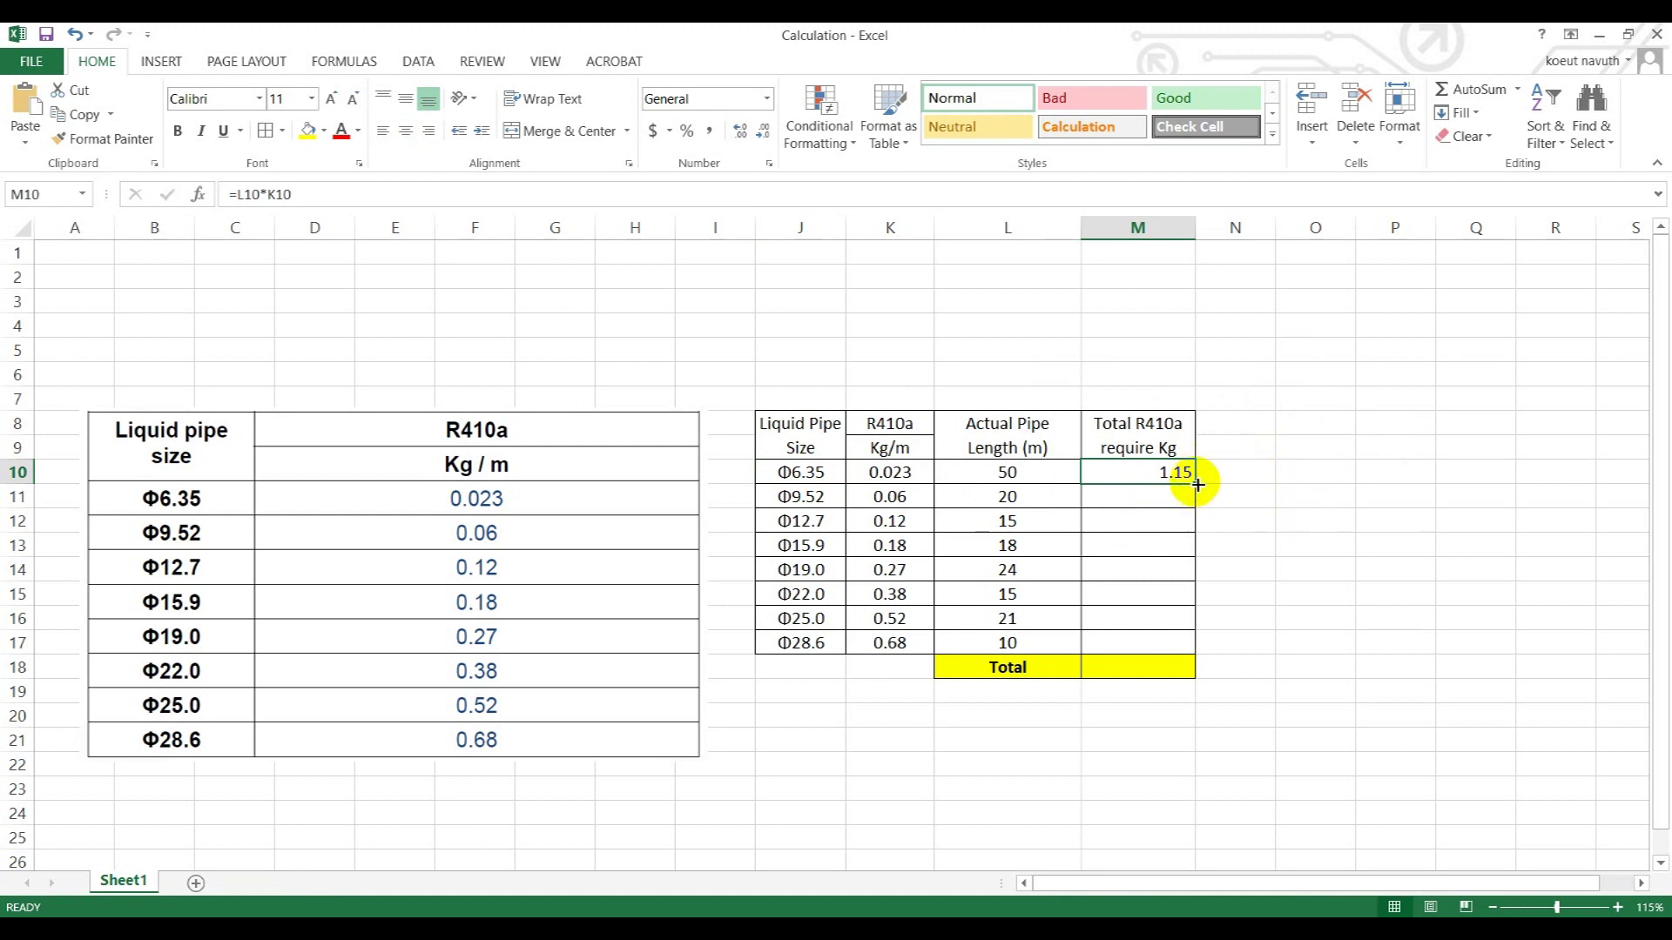
Step: Fill the M10 formula down to M17 and check the copied formulas
drag(1198, 484, 1195, 644)
click(1293, 500)
double_click(1174, 497)
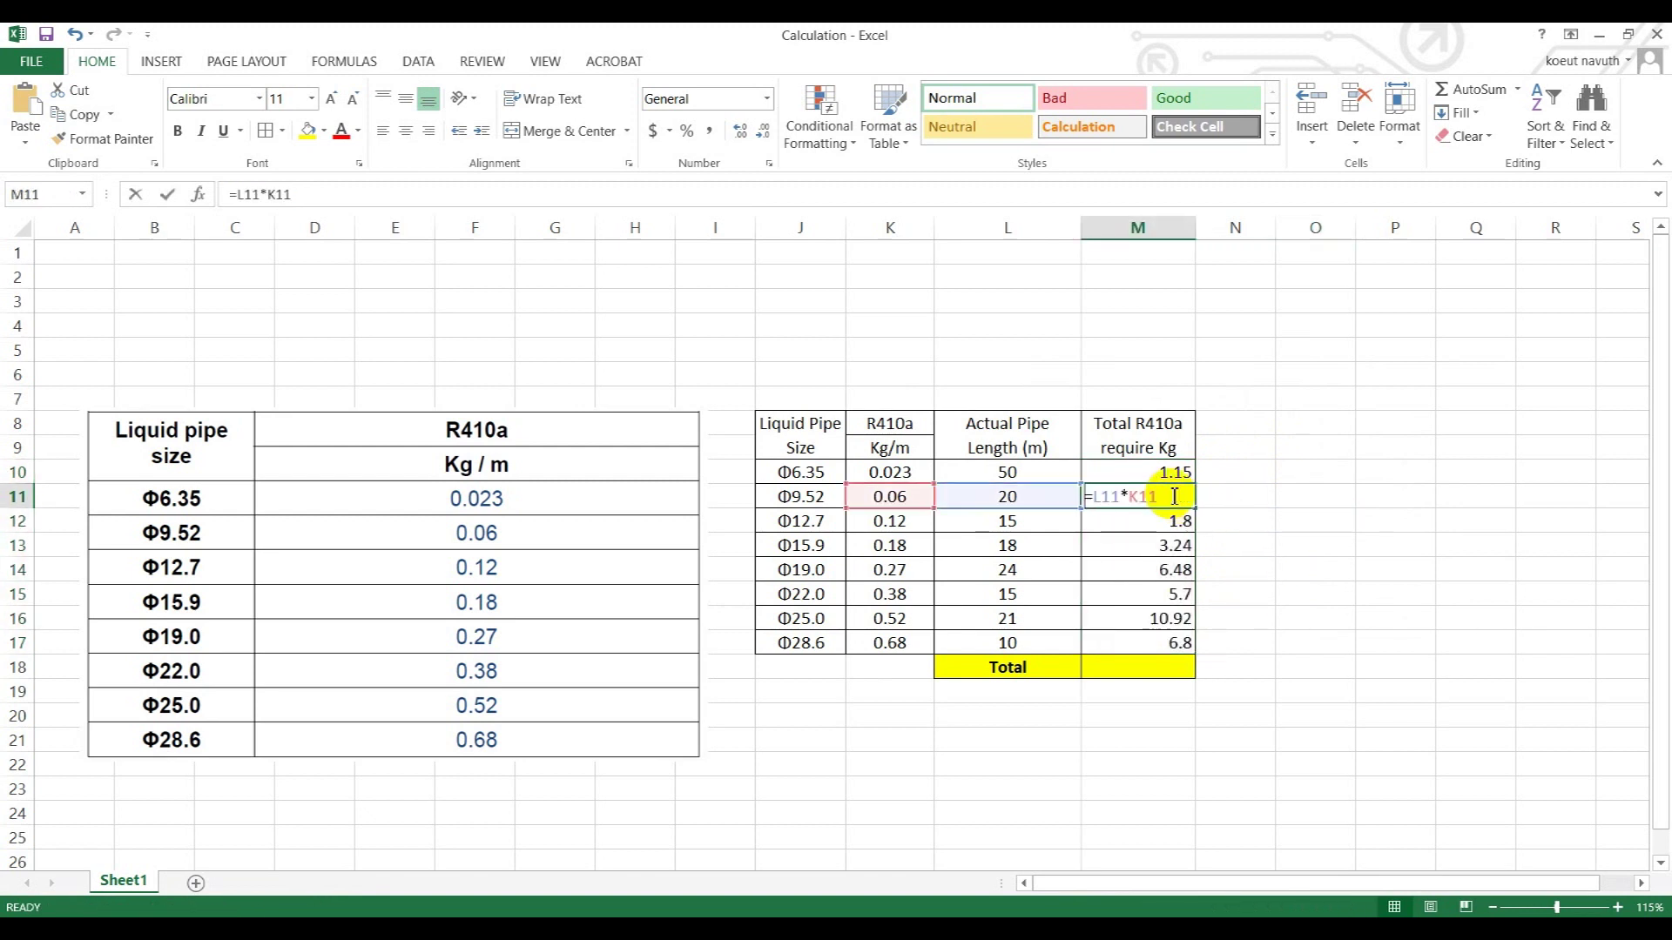
key(Escape)
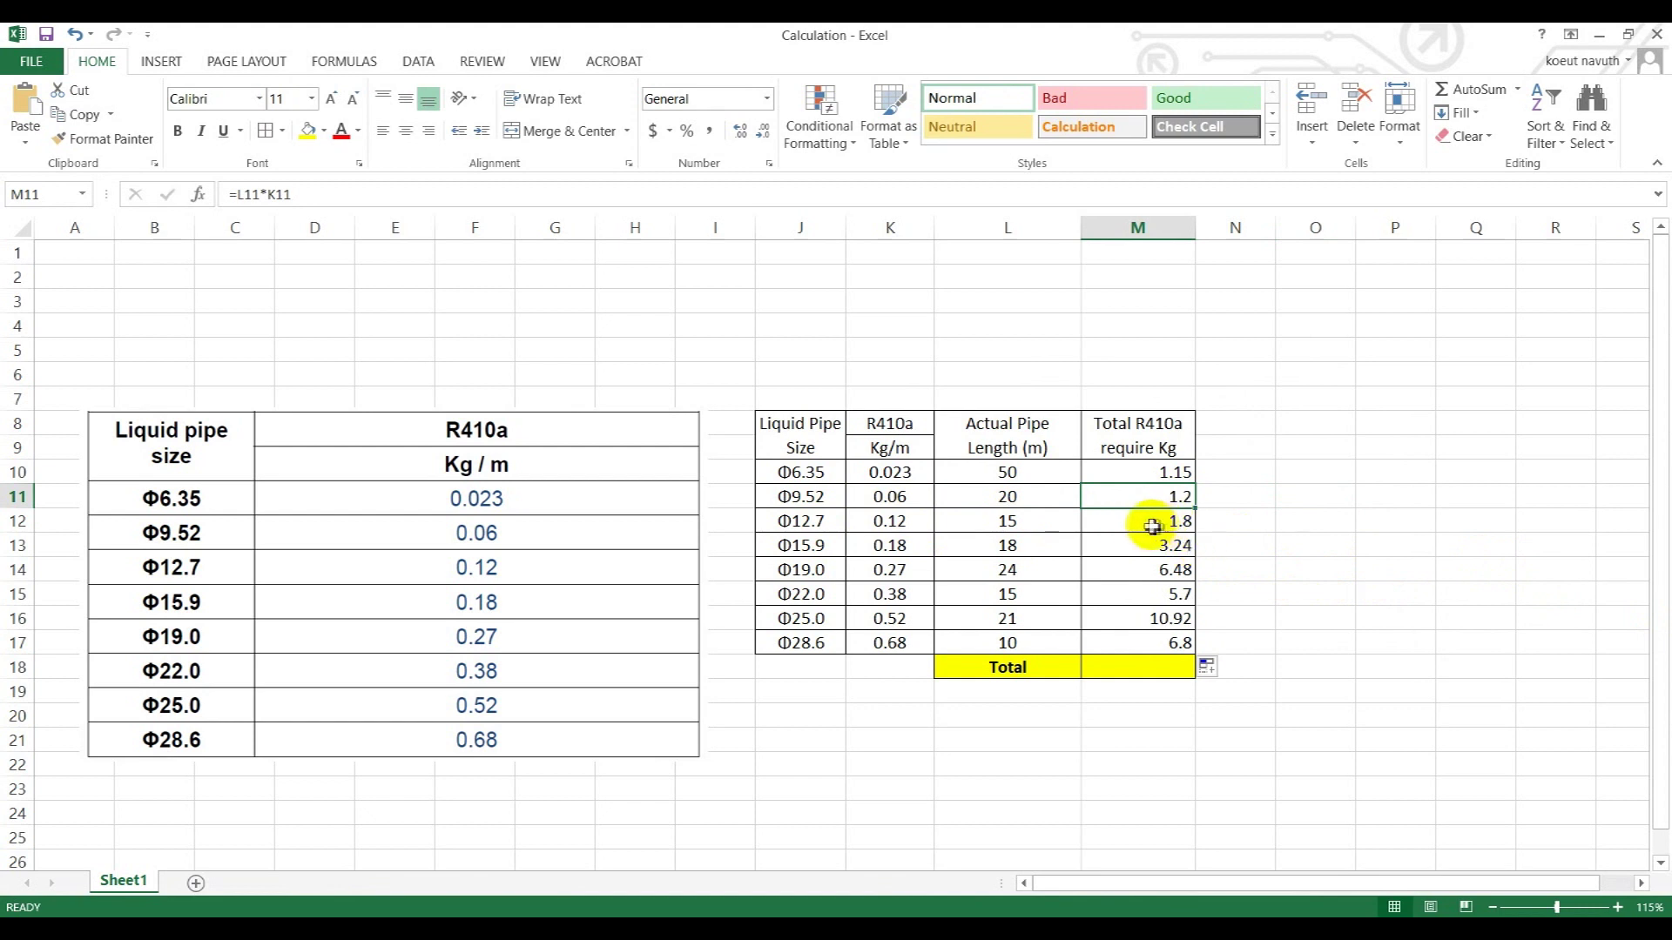
click(1150, 526)
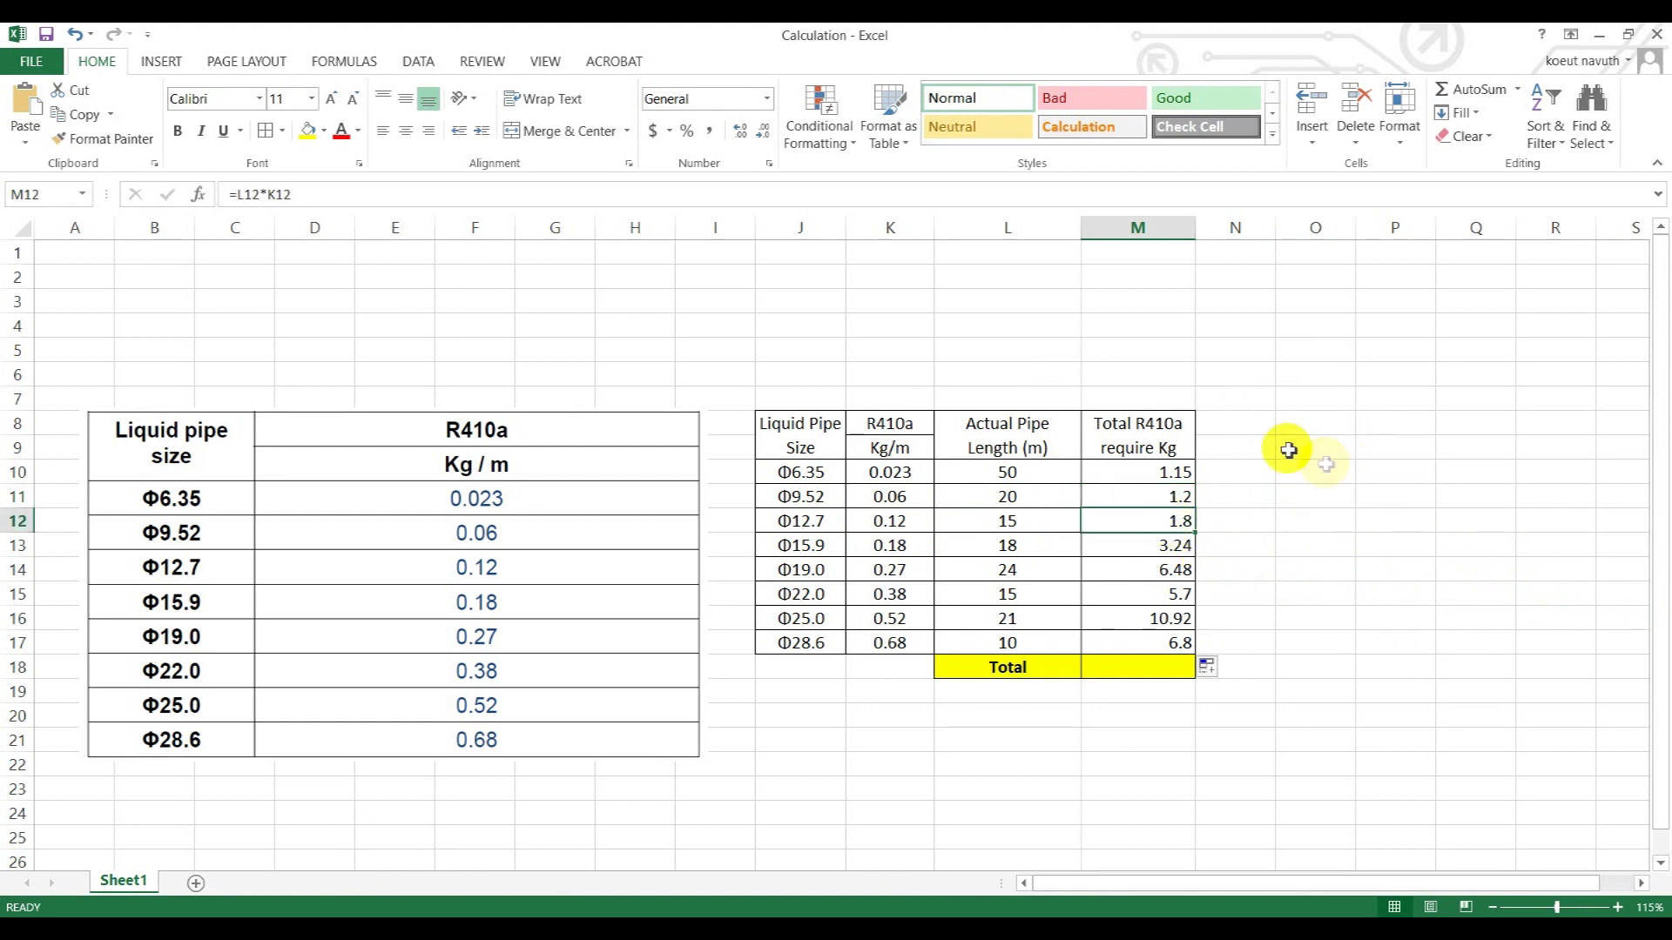
click(1165, 546)
click(1158, 642)
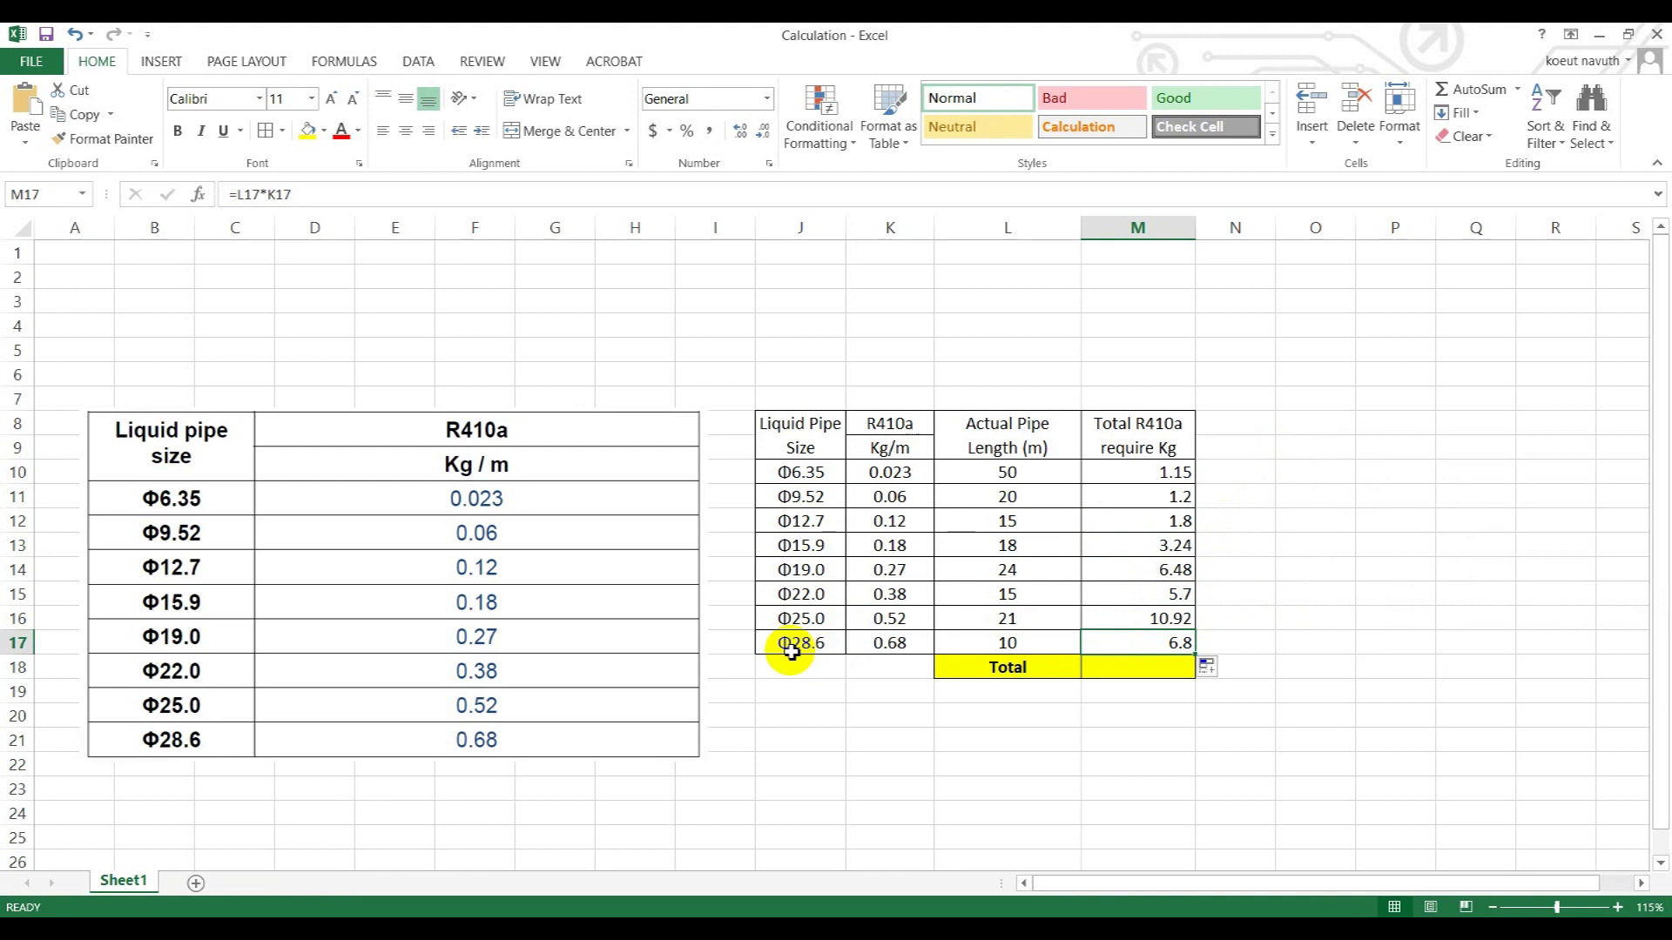
Step: Enter =SUM(M10:M17) in the yellow Total cell M18, giving 37.29
click(1153, 678)
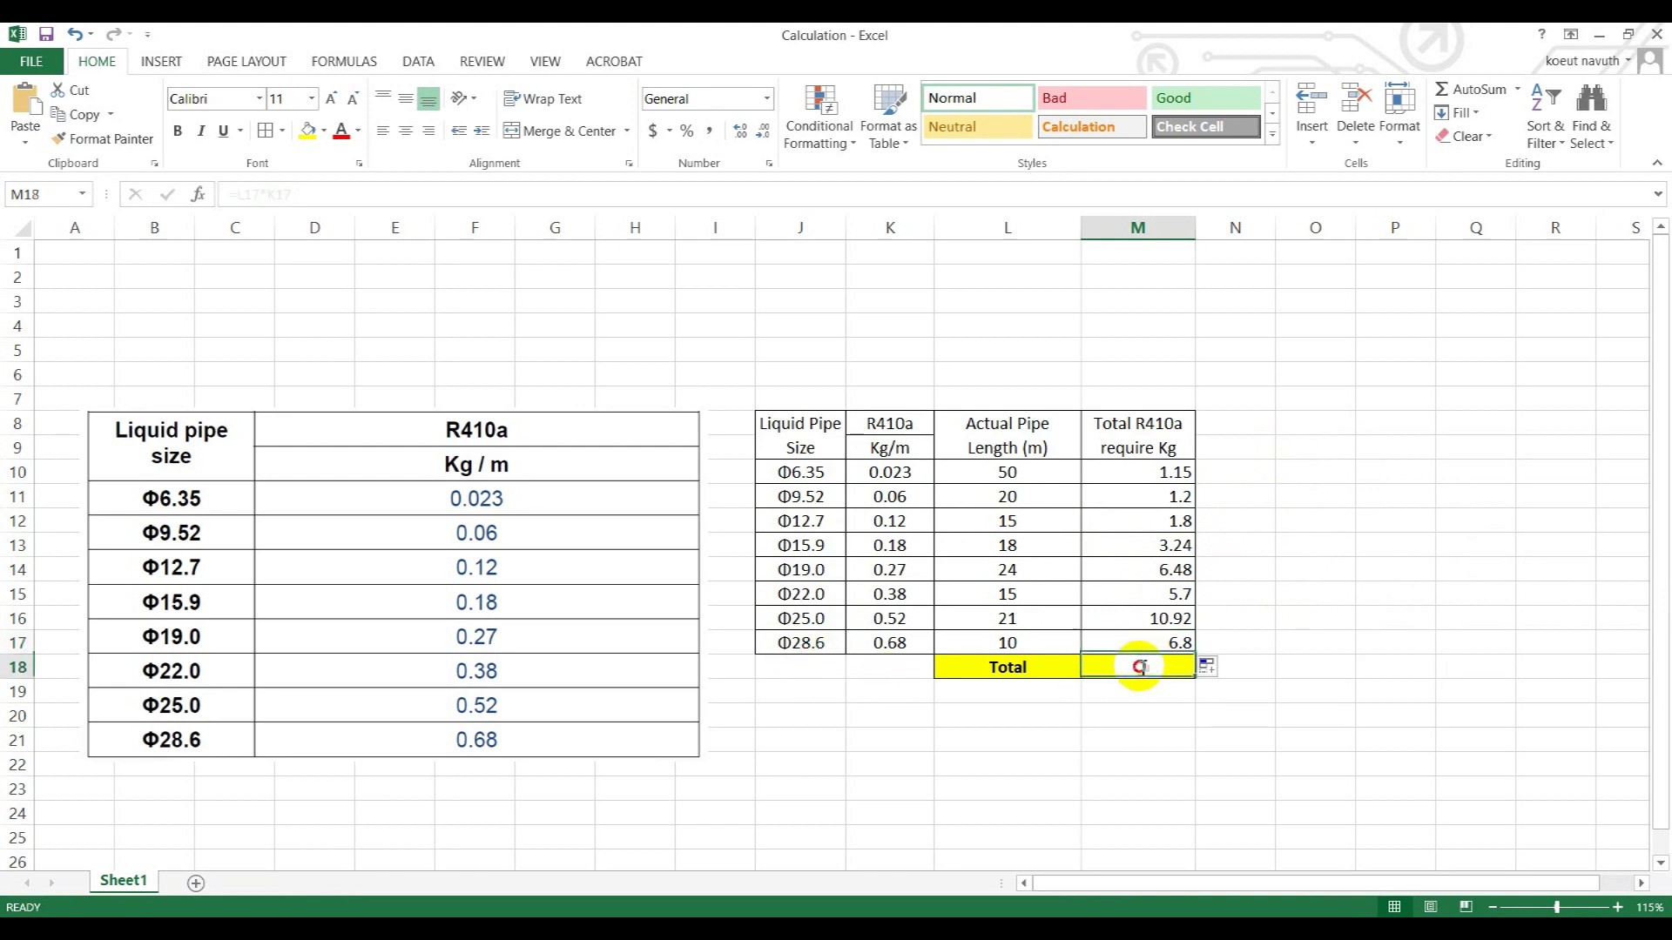
text(=)
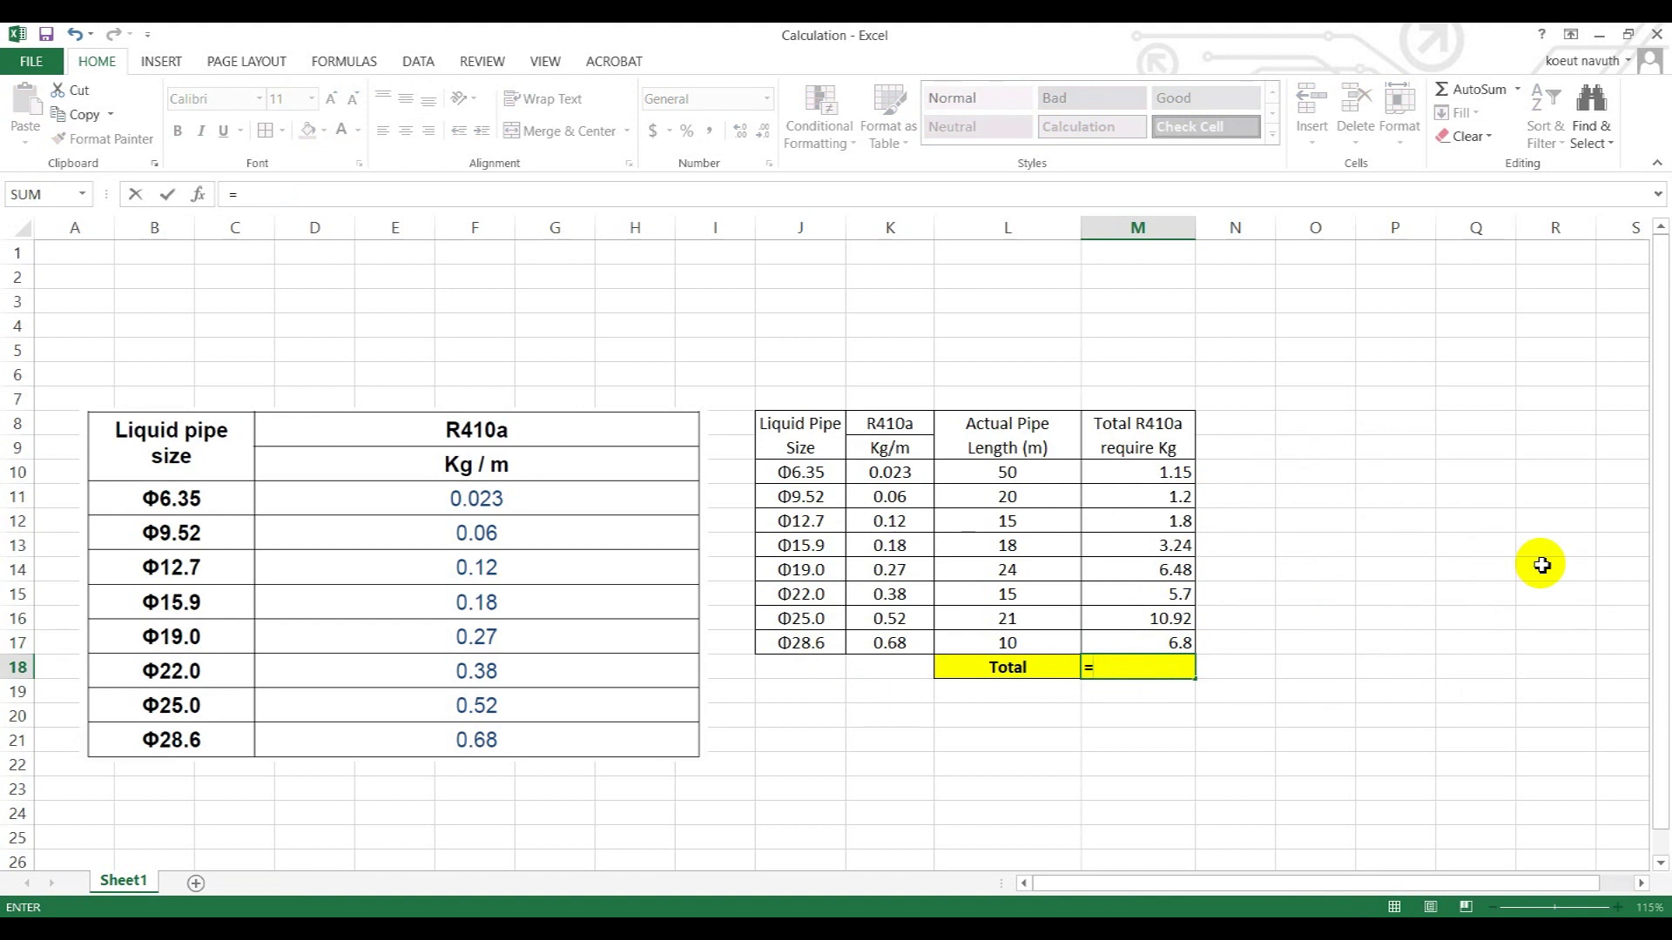
text(sum()
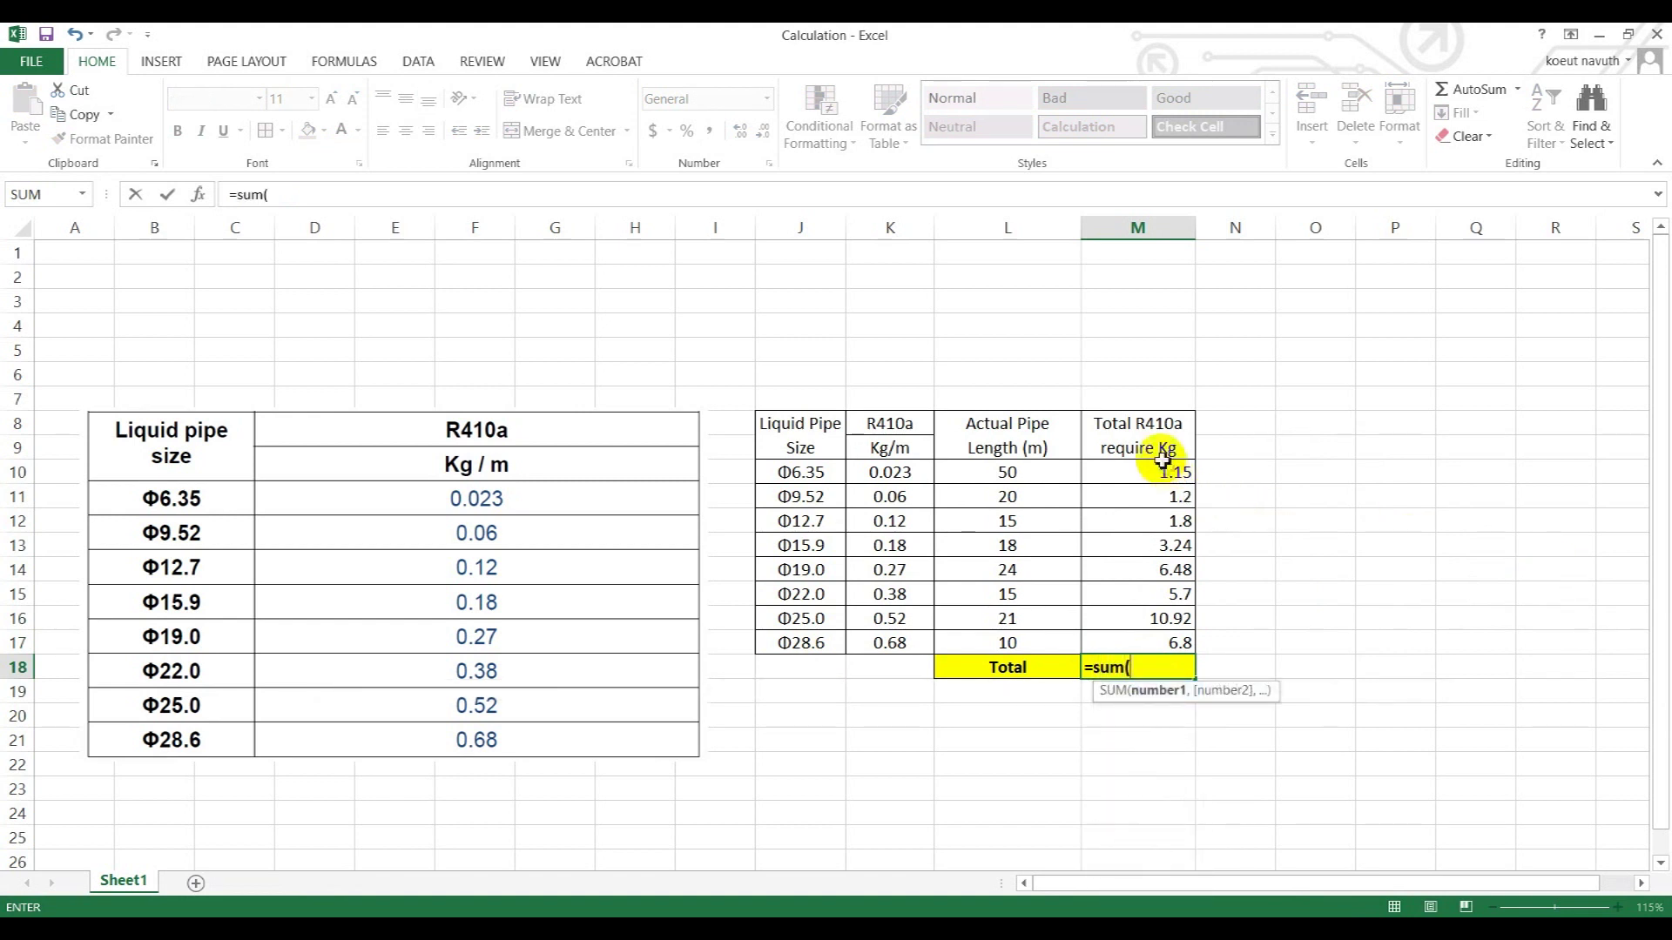
mouse_move(1162, 472)
mouse_down()
mouse_move(1179, 489)
mouse_move(1168, 474)
mouse_up()
drag(1152, 652, 1153, 644)
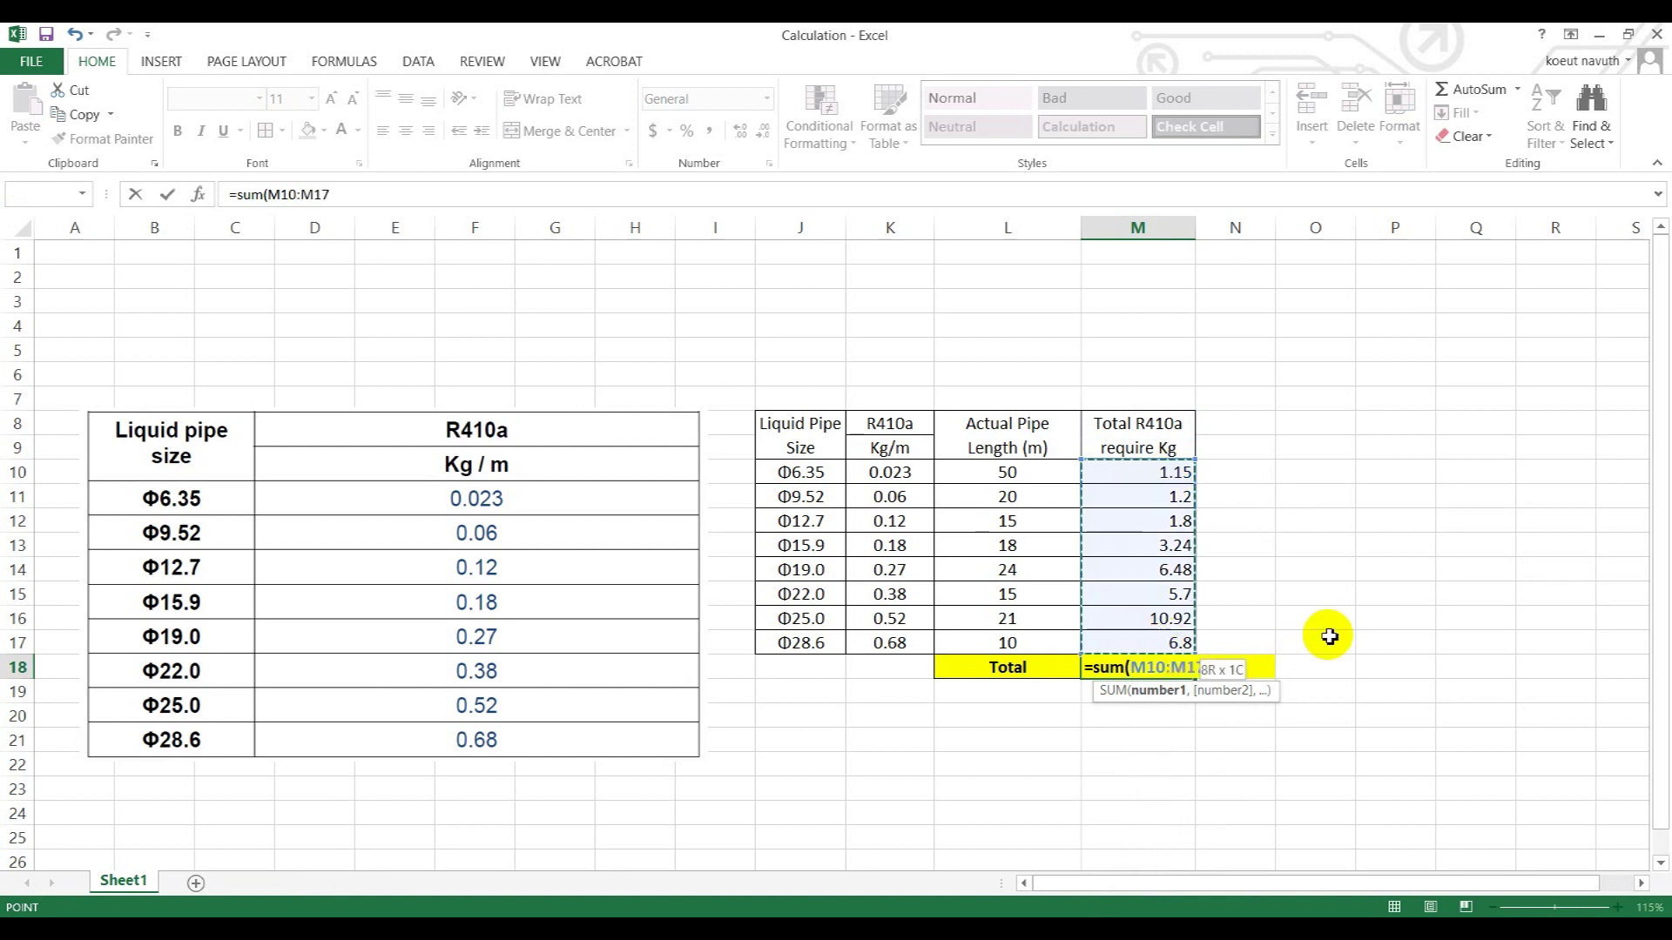
key(Return)
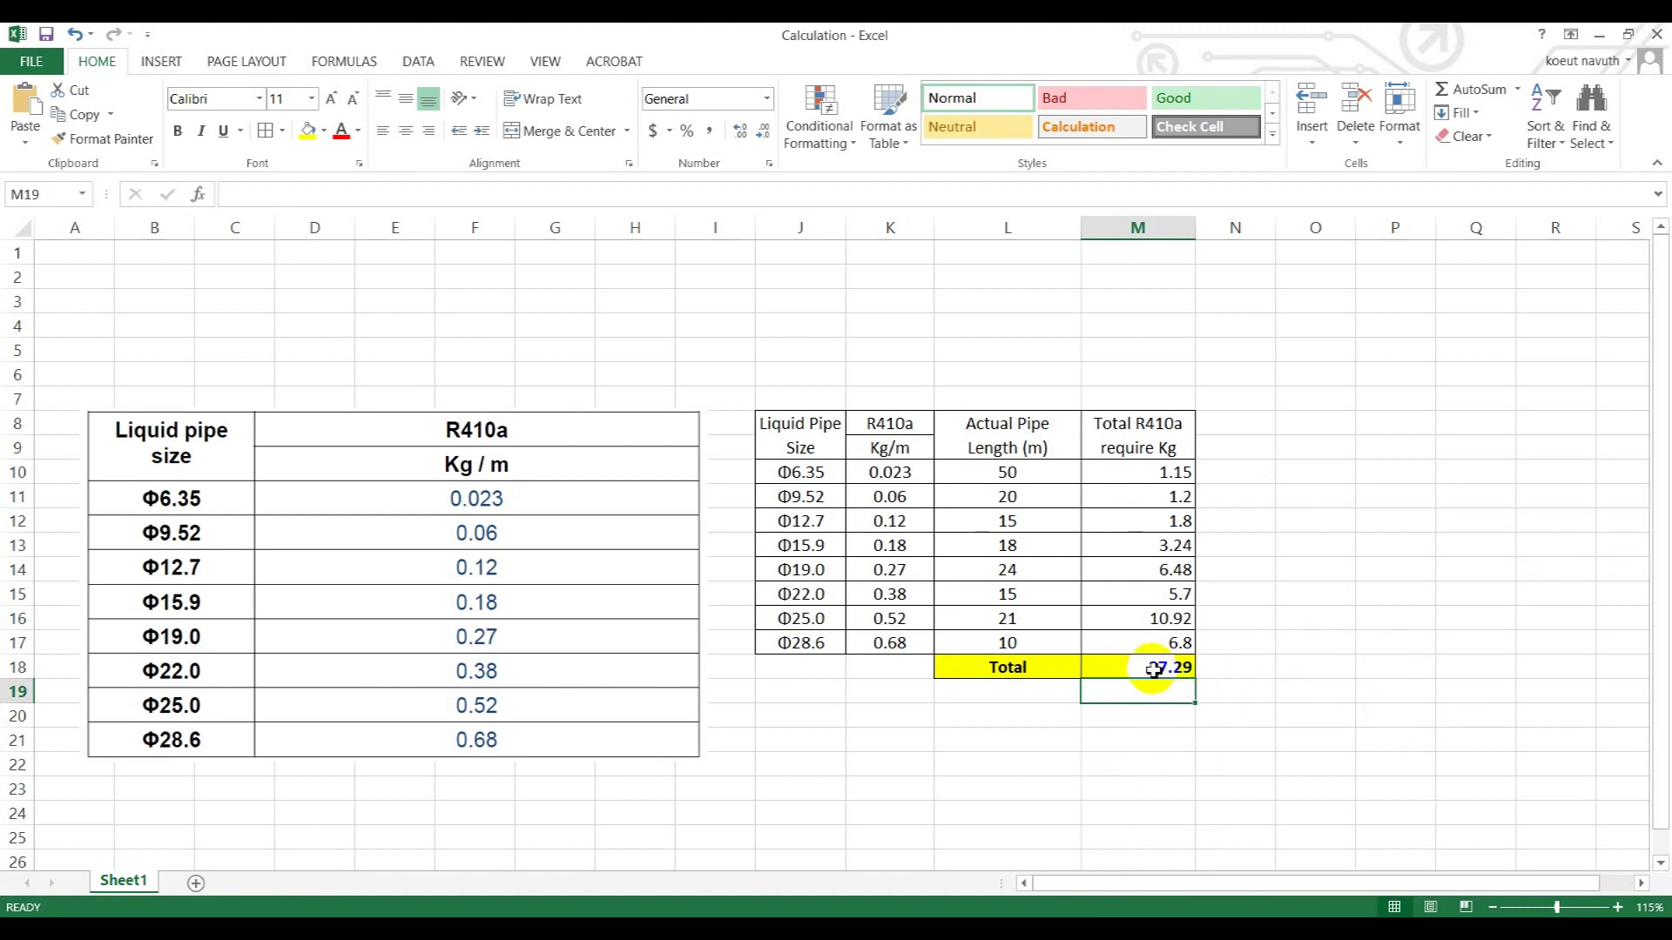
Step: Centre all values in column M, including the 37.29 total
click(1138, 230)
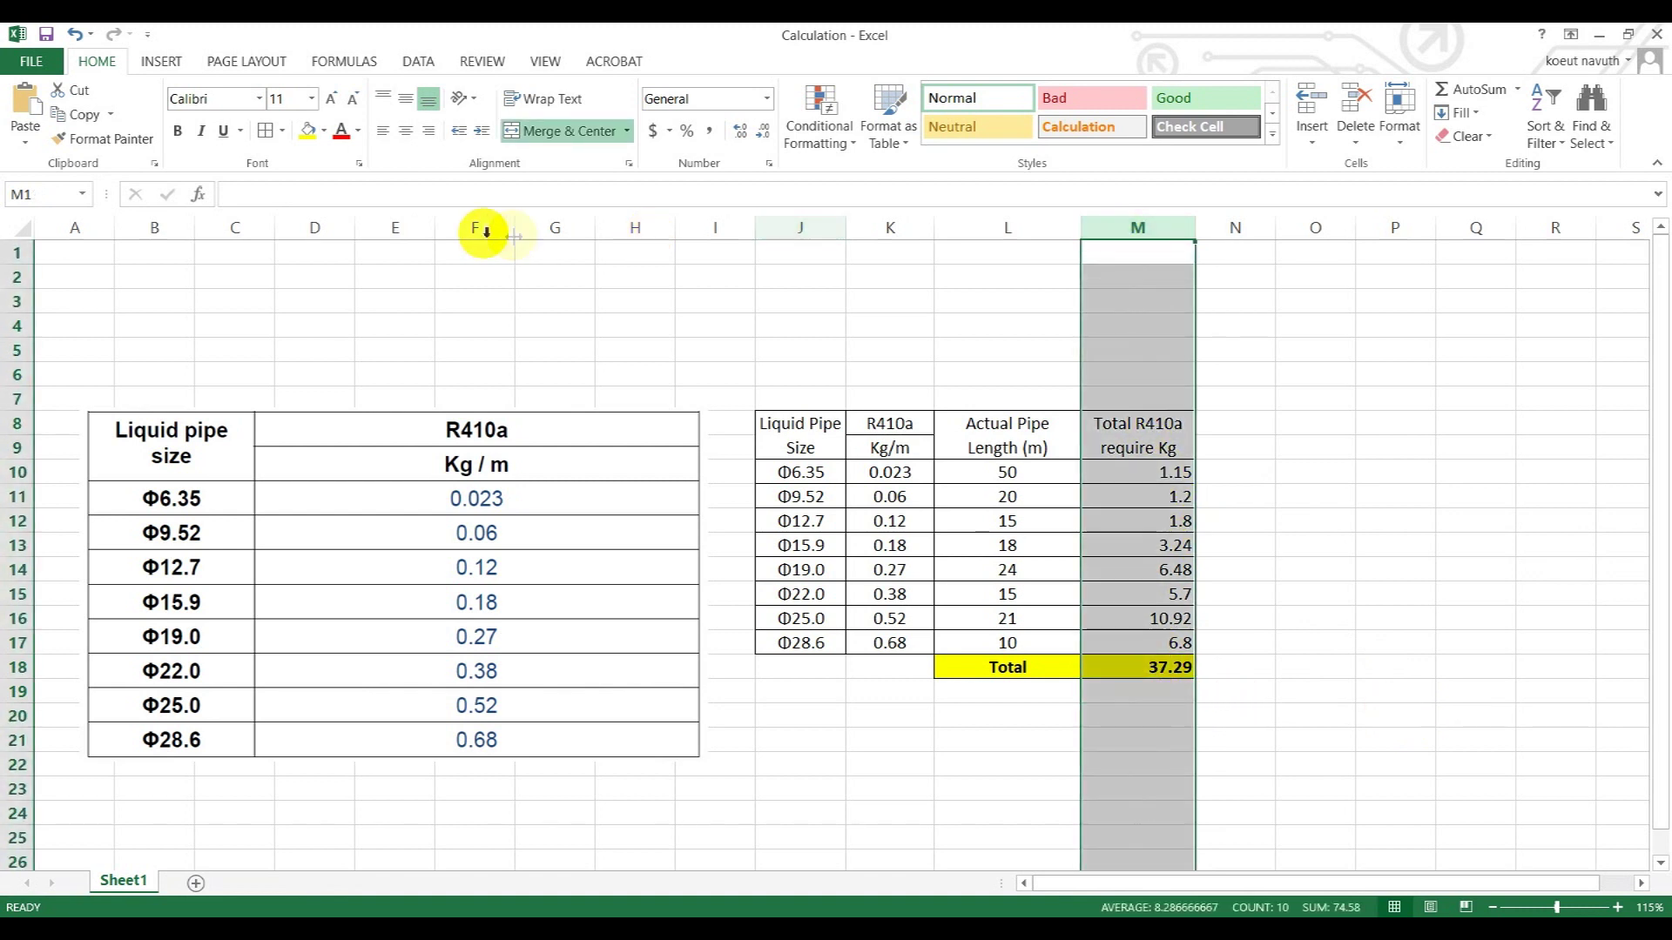
click(405, 132)
click(1428, 522)
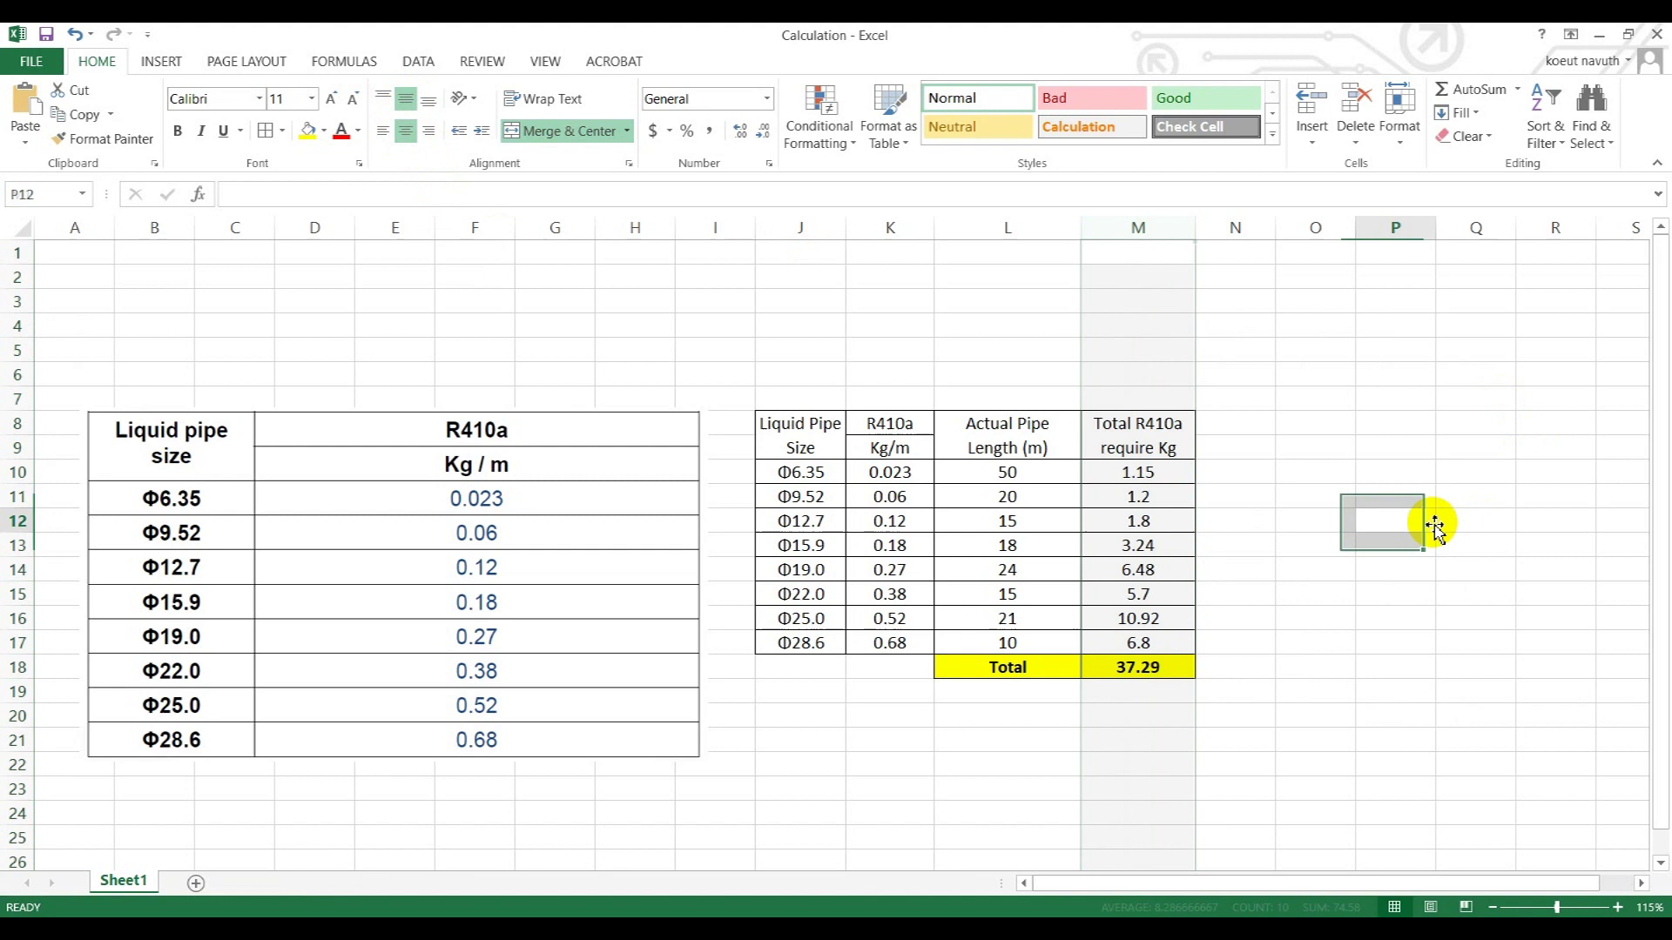